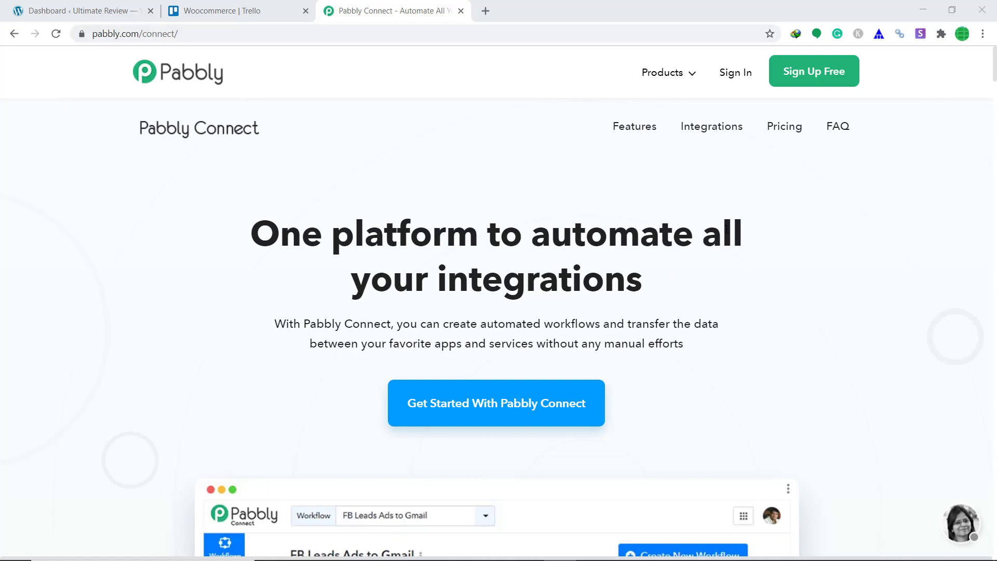
- Sign in to the Pabbly account and scroll the All Apps page down to the Connect card
{"action": "left_click", "coordinate": [729, 78]}
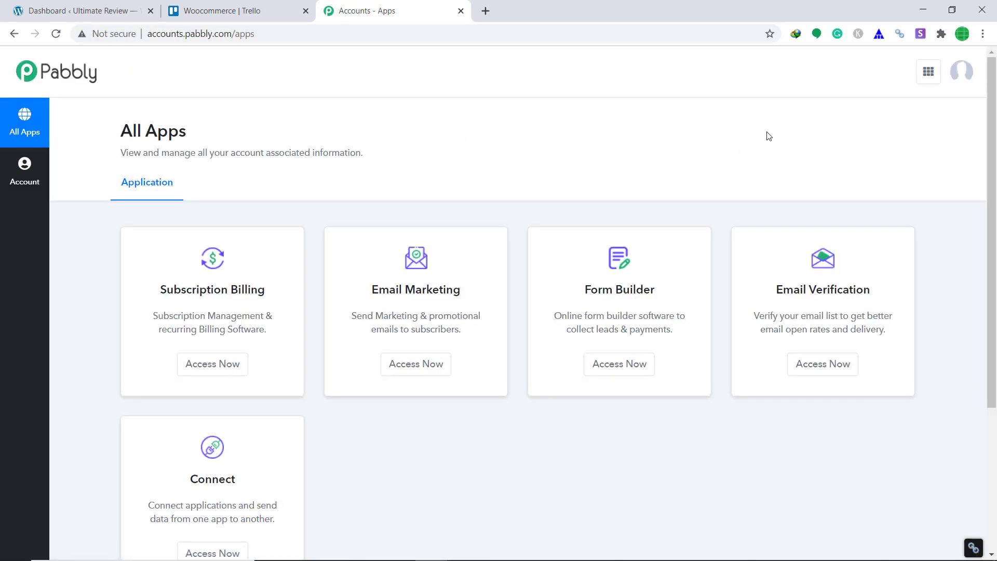
{"action": "scroll", "coordinate": [775, 151], "scroll_direction": "down", "scroll_amount": 3}
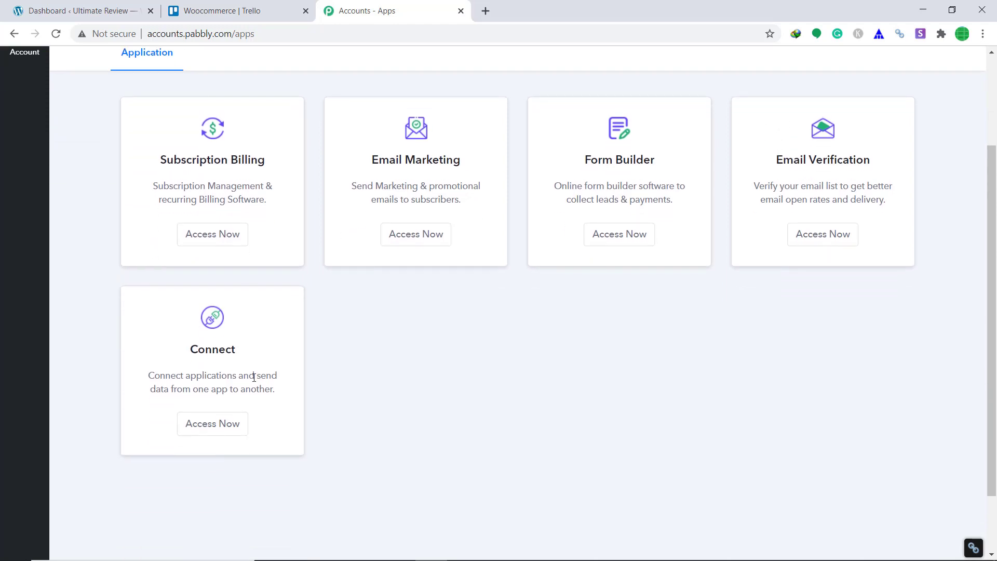
- Open Pabbly Connect and create a new workflow named 'Woocomerce To Trello'
{"action": "left_click", "coordinate": [234, 424]}
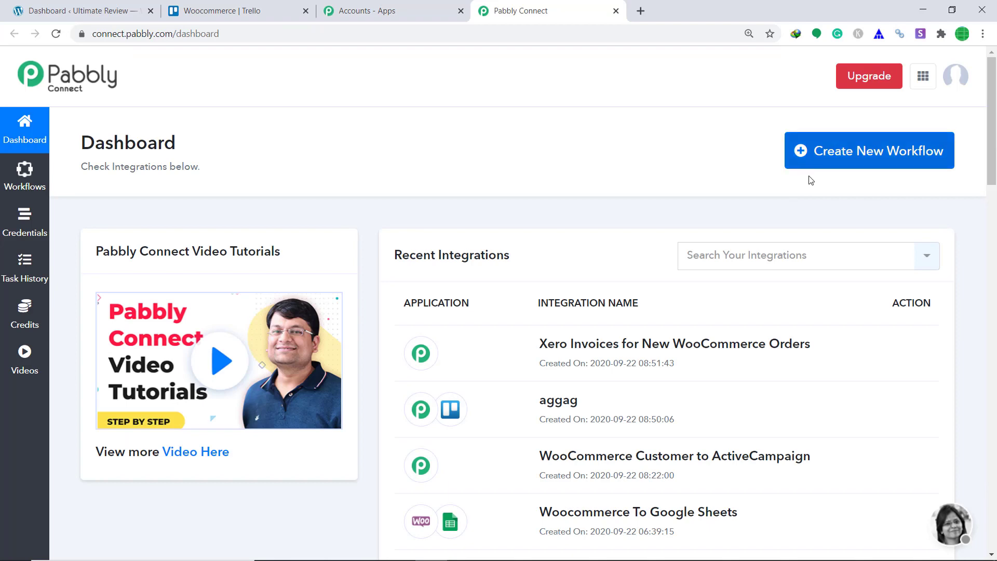
{"action": "left_click", "coordinate": [920, 159]}
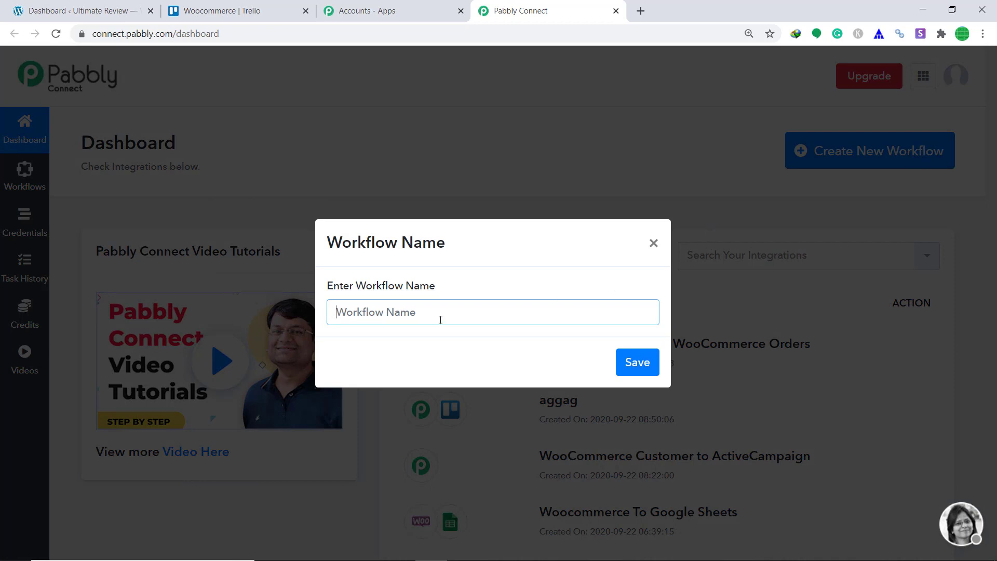
{"action": "type", "text": "Woocomerce "}
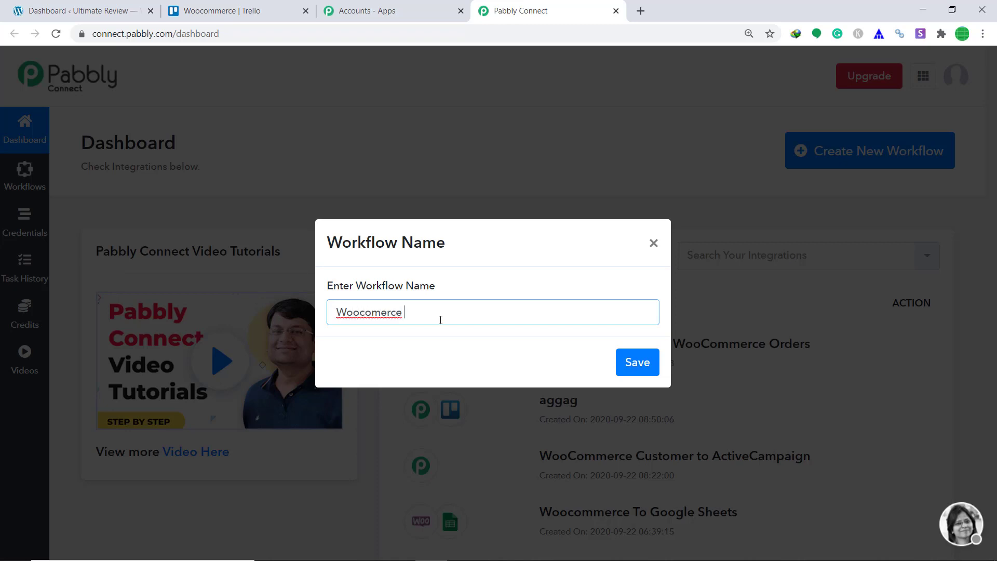
{"action": "type", "text": "To Trello"}
{"action": "left_click", "coordinate": [624, 365]}
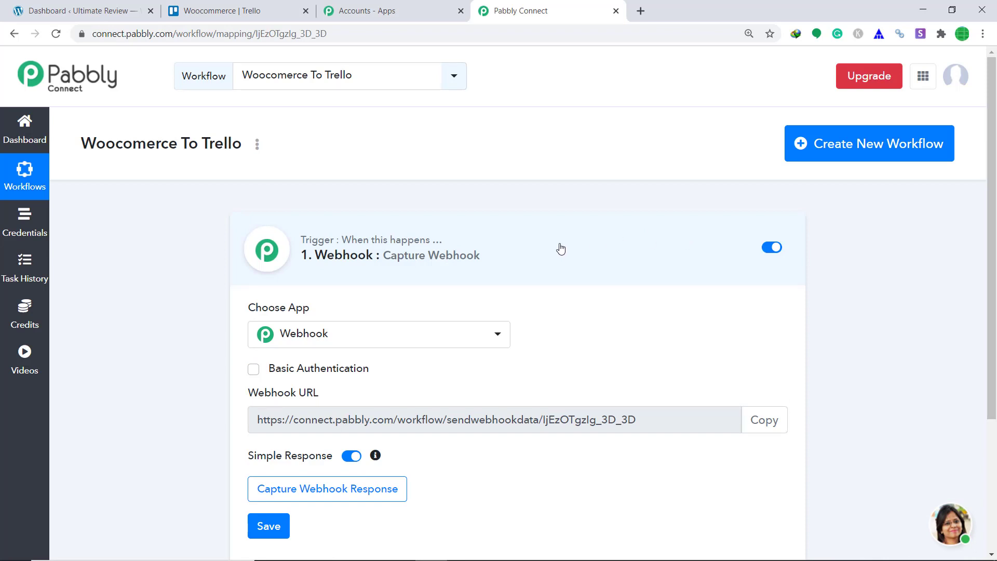
- Set the trigger app to WooCommerce with the New Order Created method
{"action": "scroll", "coordinate": [560, 249], "scroll_direction": "down", "scroll_amount": 2}
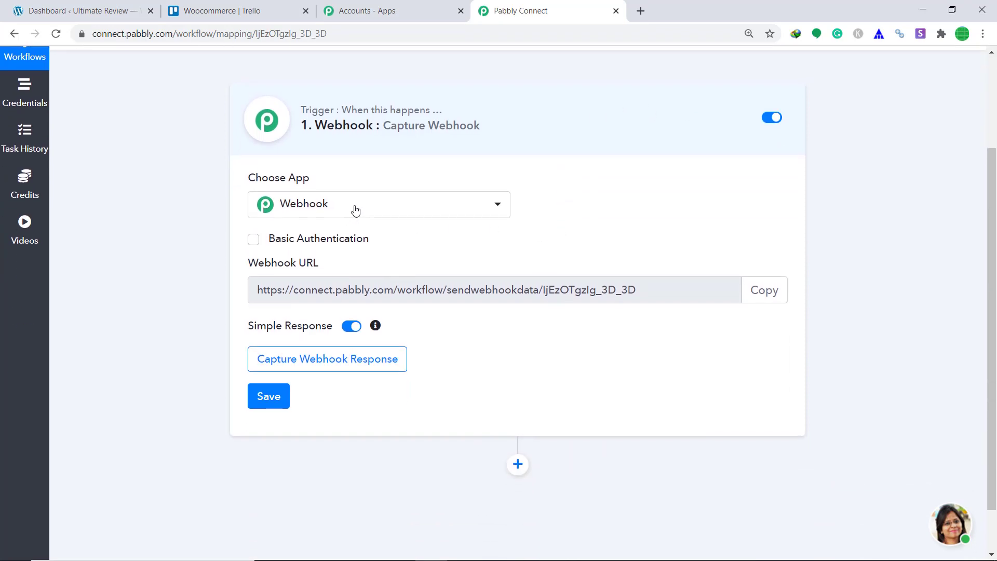
{"action": "left_click", "coordinate": [356, 209]}
{"action": "type", "text": "woo"}
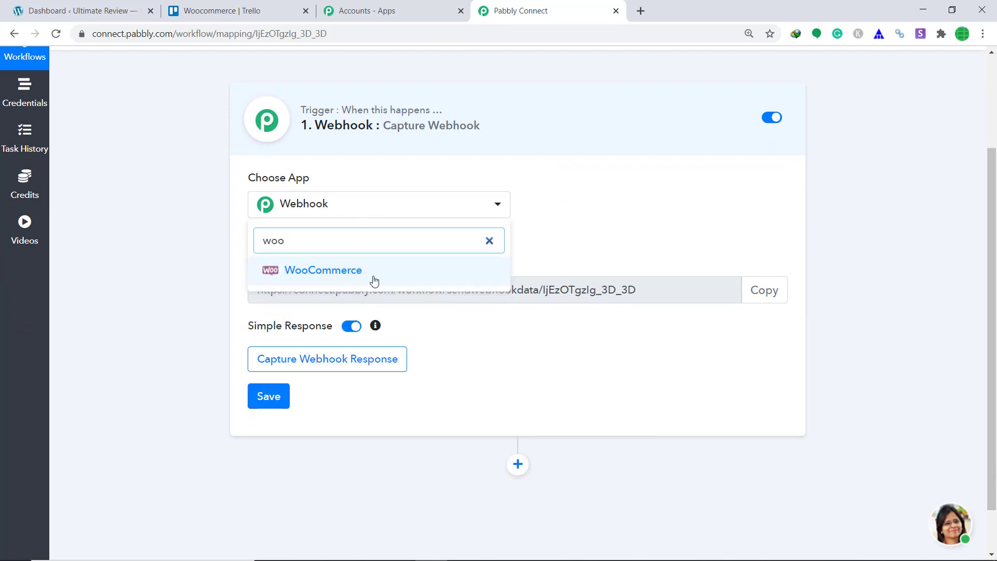
{"action": "left_click", "coordinate": [374, 280]}
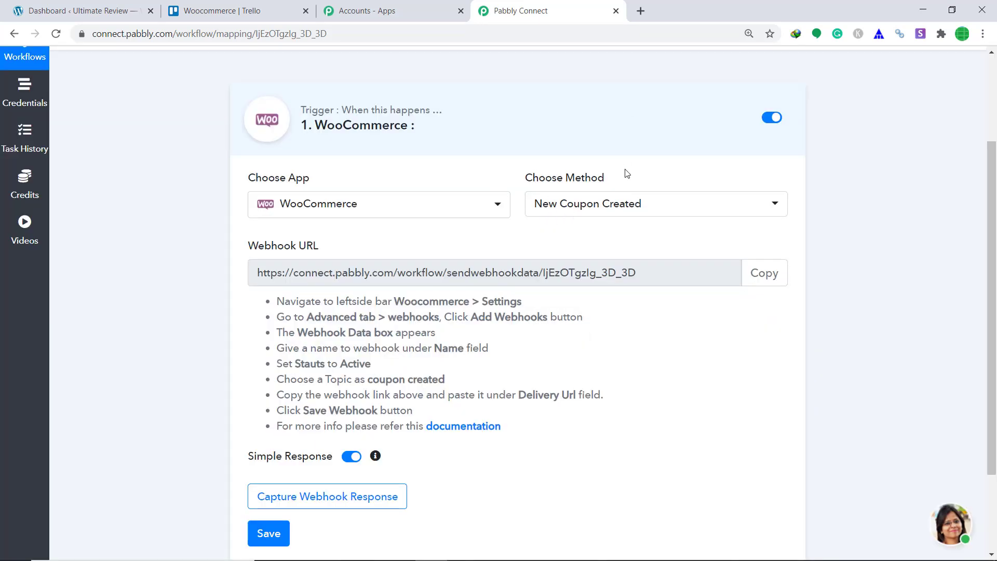
{"action": "left_click", "coordinate": [634, 217]}
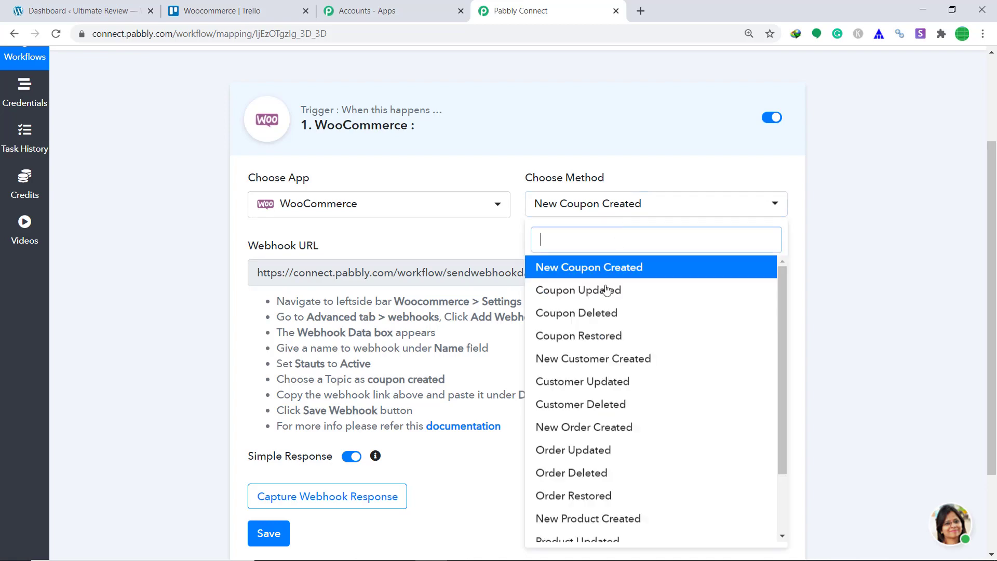
{"action": "scroll", "coordinate": [606, 290], "scroll_direction": "down", "scroll_amount": 2}
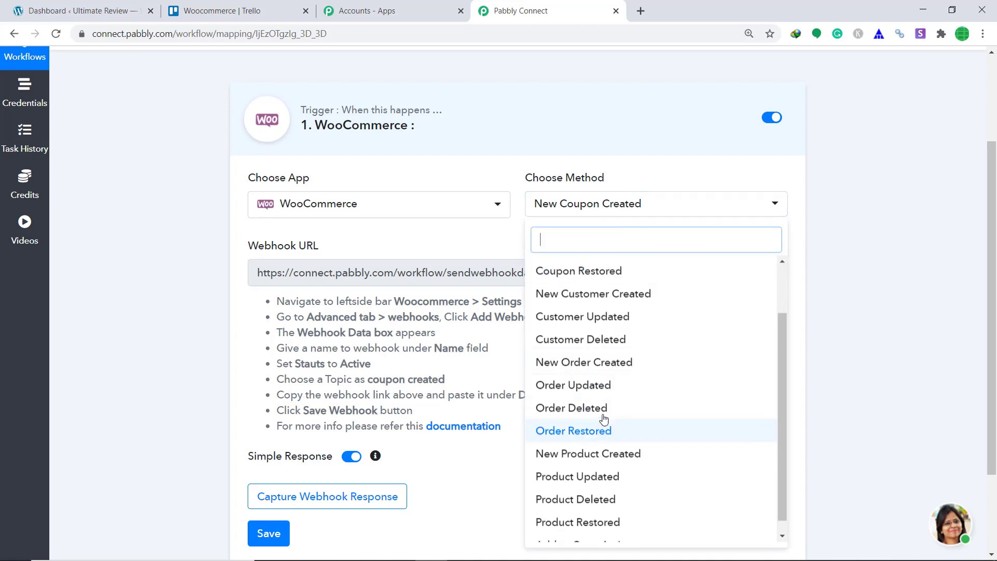
{"action": "left_click", "coordinate": [607, 363]}
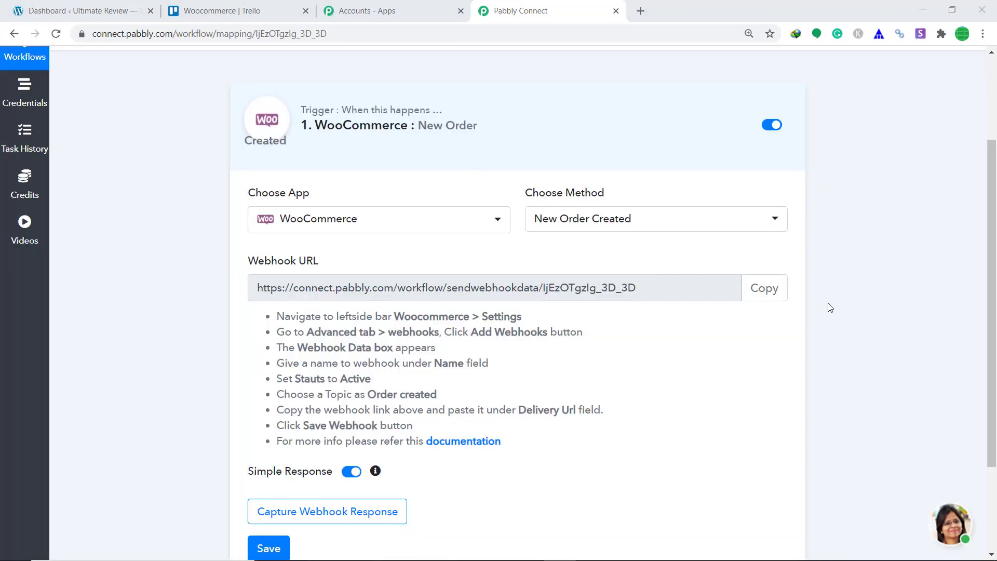
{"action": "left_click", "coordinate": [29, 5]}
- Go to WooCommerce Settings > Advanced > Webhooks to list the 32 existing webhooks
{"action": "mouse_move", "coordinate": [46, 320]}
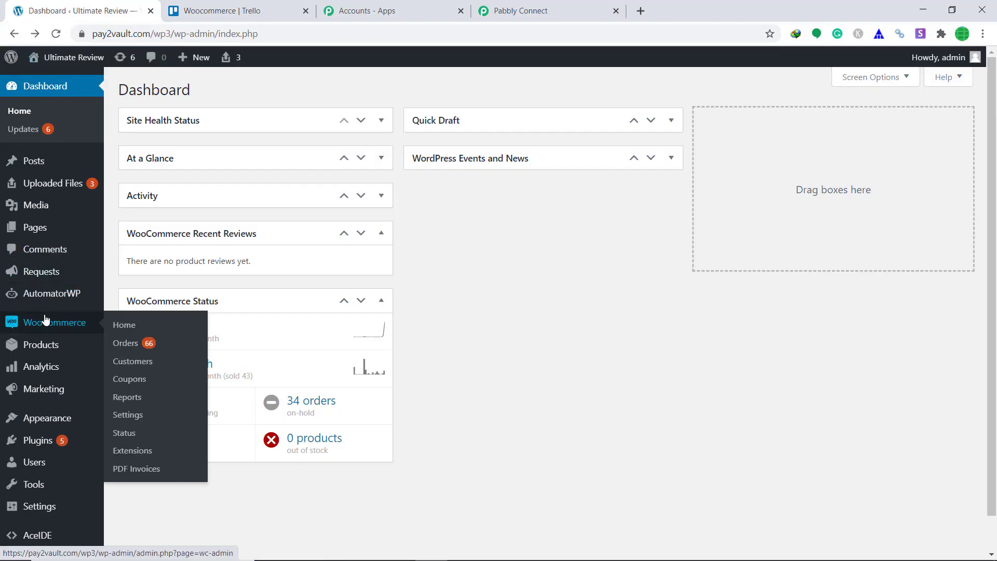
{"action": "left_click", "coordinate": [128, 415]}
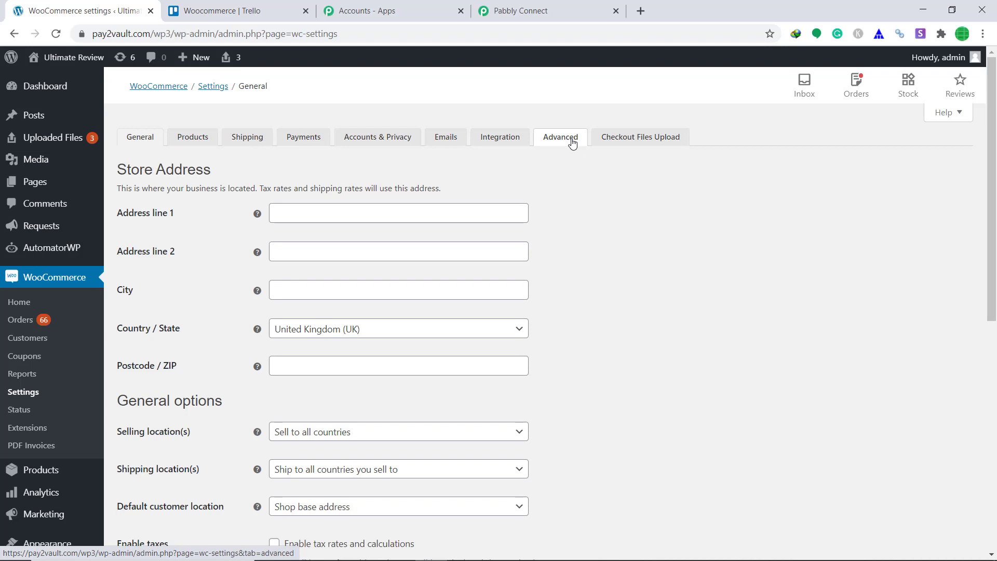
{"action": "left_click", "coordinate": [572, 141]}
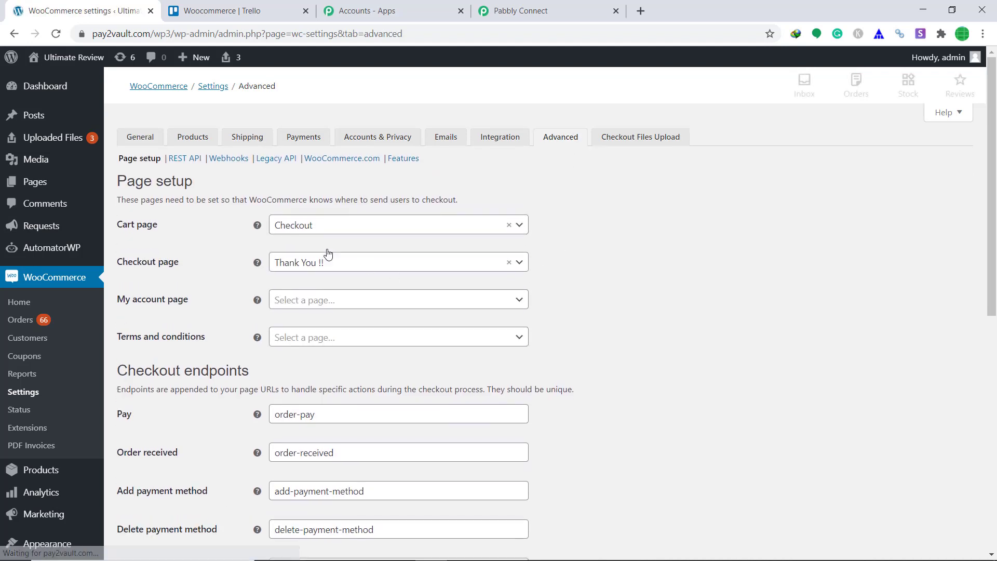
{"action": "left_click", "coordinate": [229, 158]}
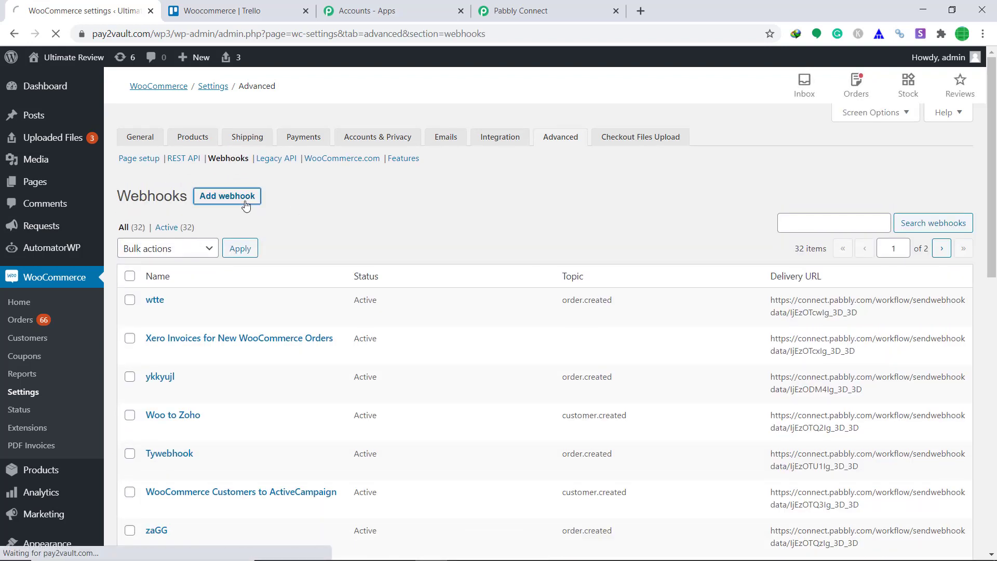
- Add a webhook named 'tygwebhook' with status Active and topic Order created
{"action": "left_click", "coordinate": [245, 204]}
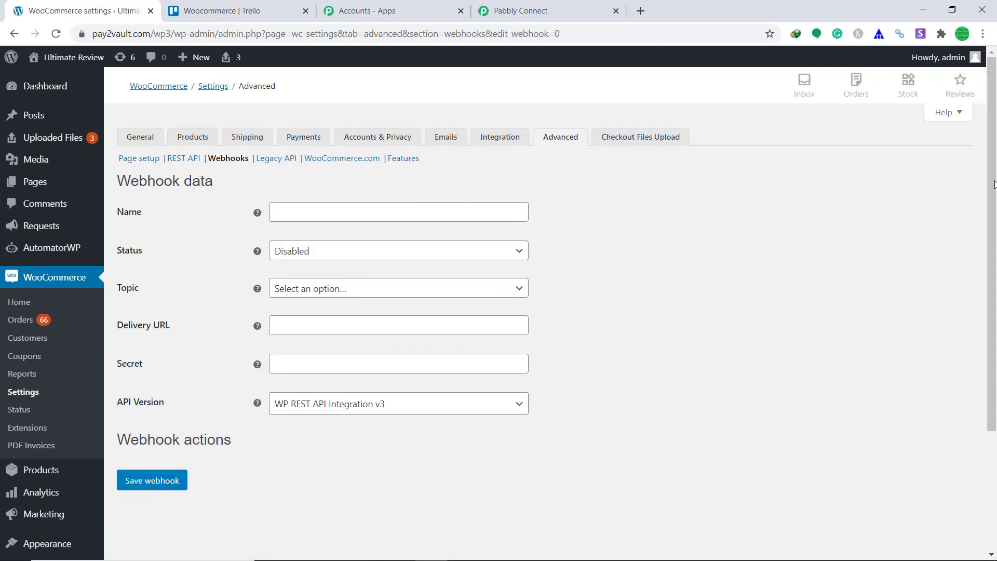
{"action": "left_click", "coordinate": [517, 211]}
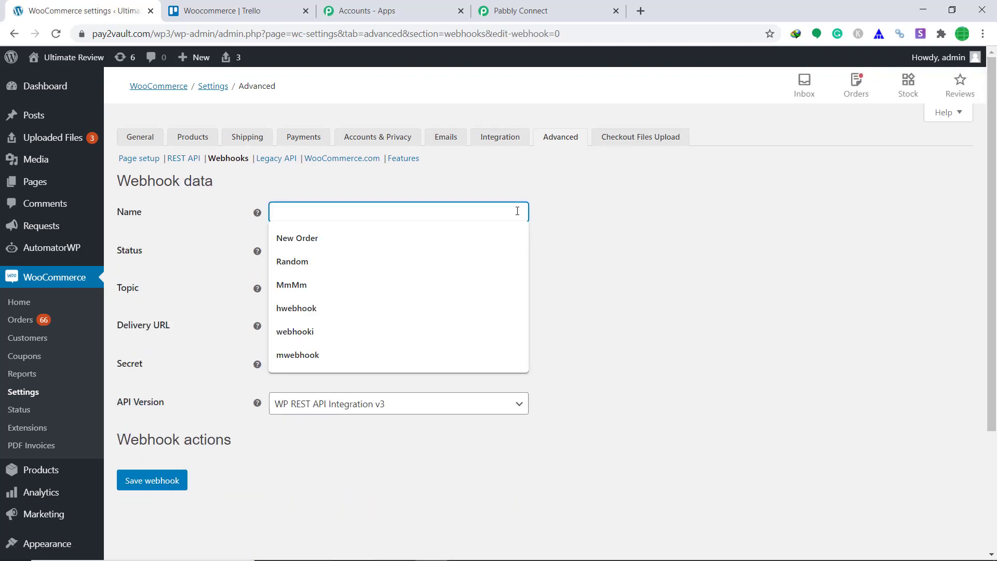
{"action": "type", "text": "tyg"}
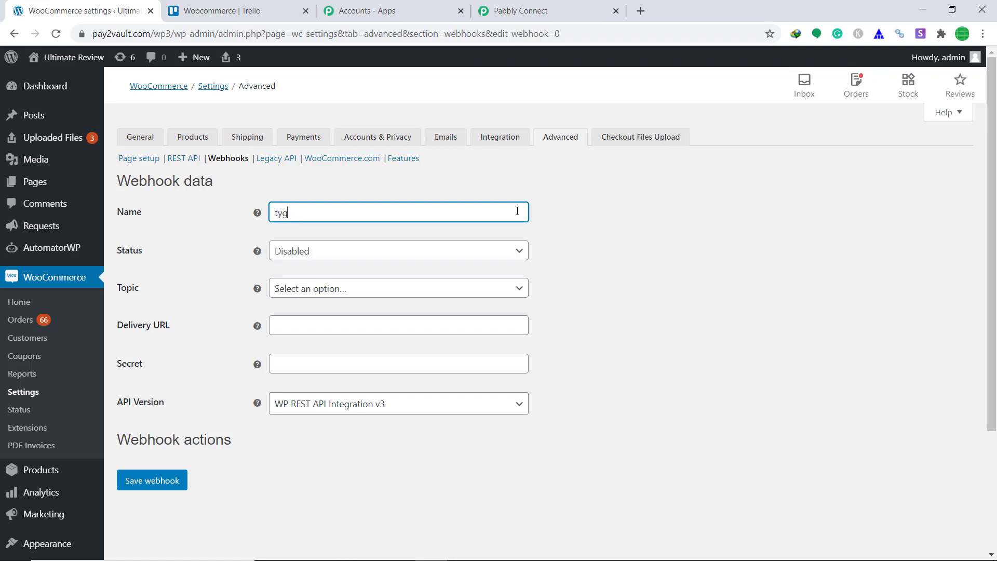
{"action": "type", "text": "webhook"}
{"action": "left_click", "coordinate": [519, 251]}
{"action": "left_click", "coordinate": [498, 269]}
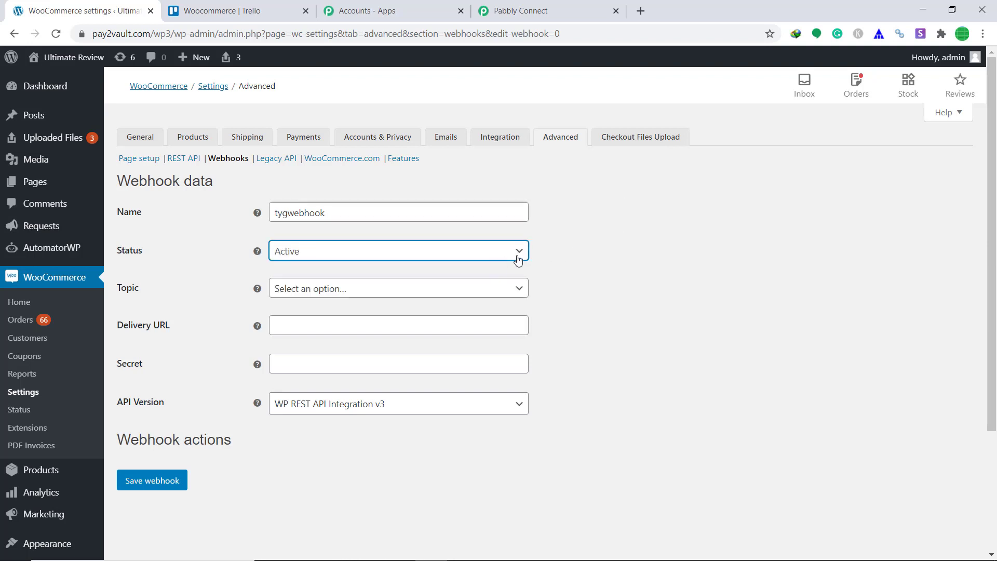
{"action": "left_click", "coordinate": [521, 291]}
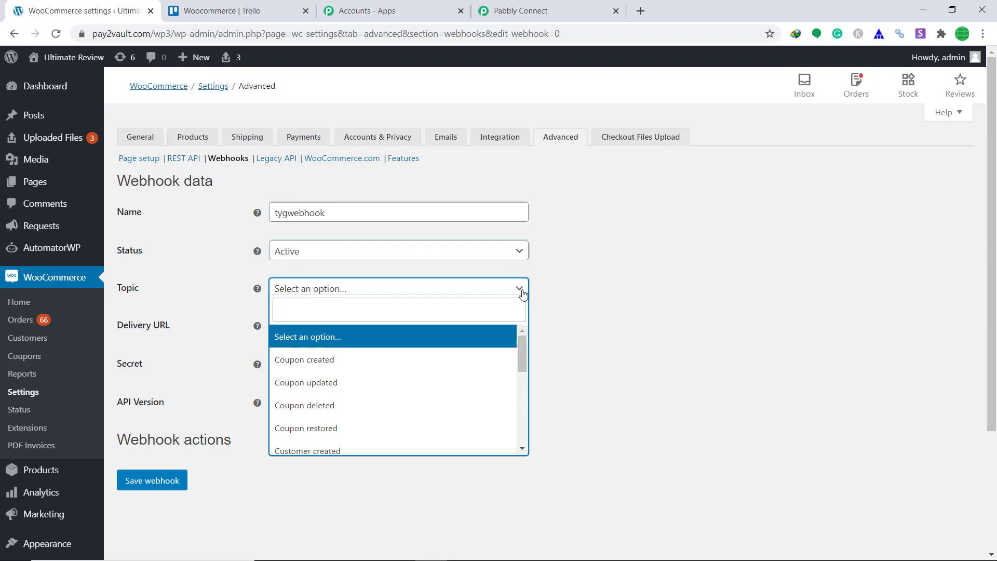
{"action": "scroll", "coordinate": [485, 352], "scroll_direction": "down", "scroll_amount": 3}
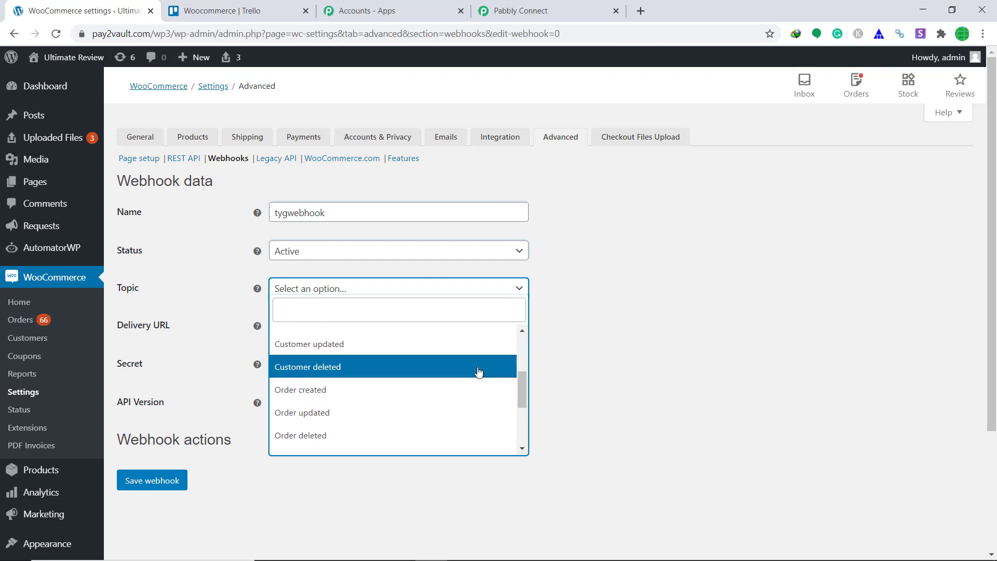
{"action": "left_click", "coordinate": [403, 397]}
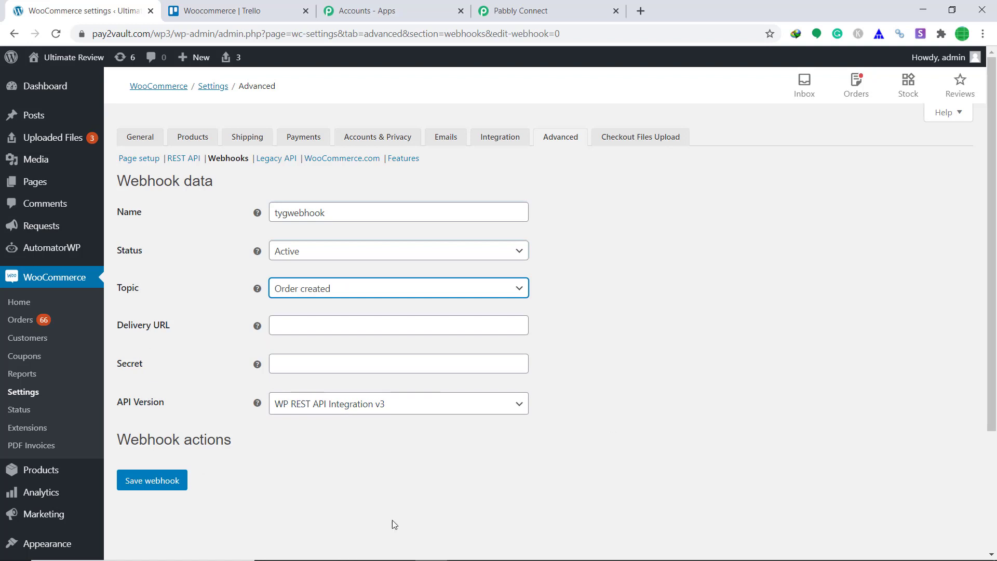
{"action": "left_click", "coordinate": [536, 6]}
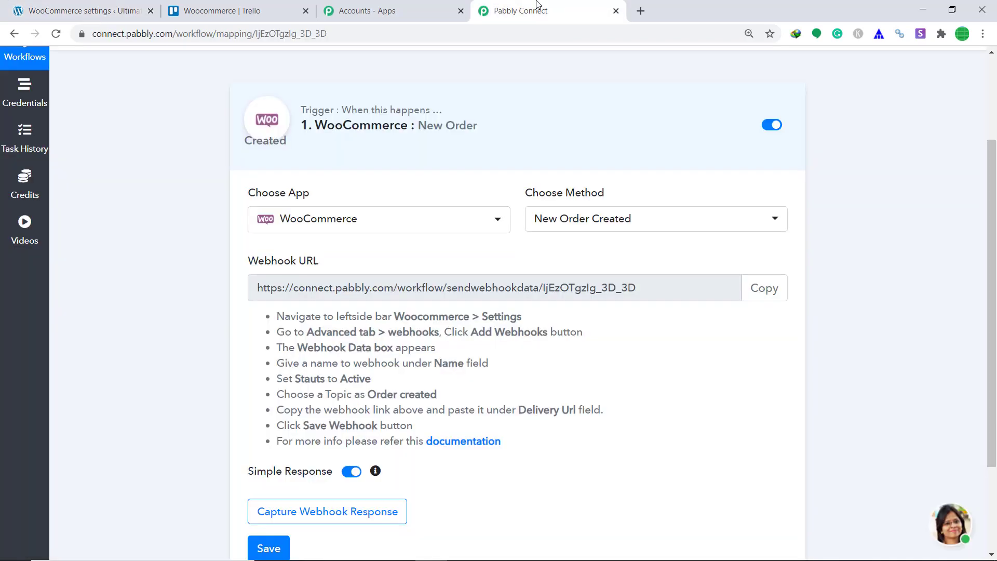
- Paste Pabbly's webhook URL as tygwebhook's Delivery URL and save the webhook
{"action": "left_click", "coordinate": [764, 288]}
{"action": "left_click", "coordinate": [83, 10]}
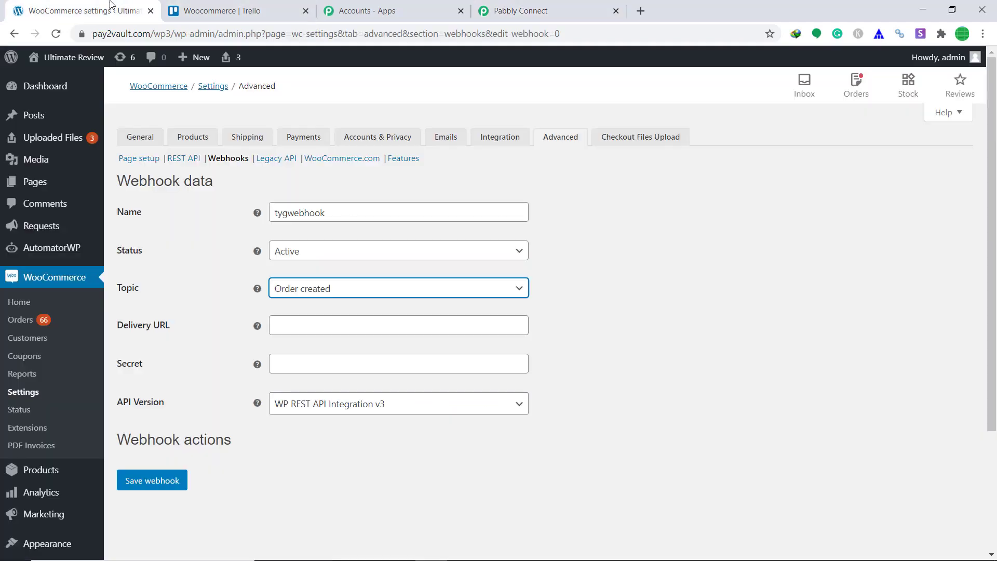
{"action": "right_click", "coordinate": [445, 333]}
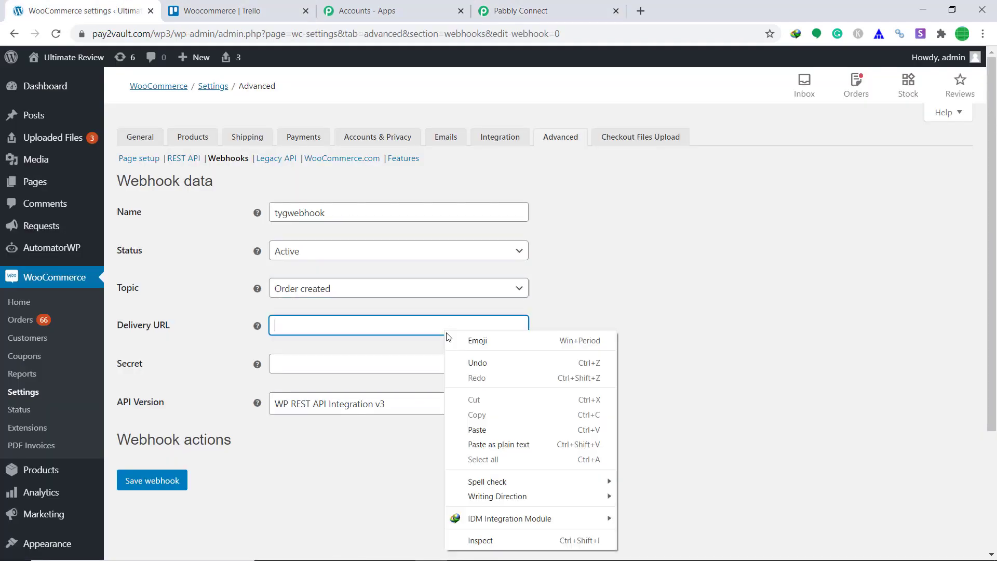
{"action": "left_click", "coordinate": [500, 428]}
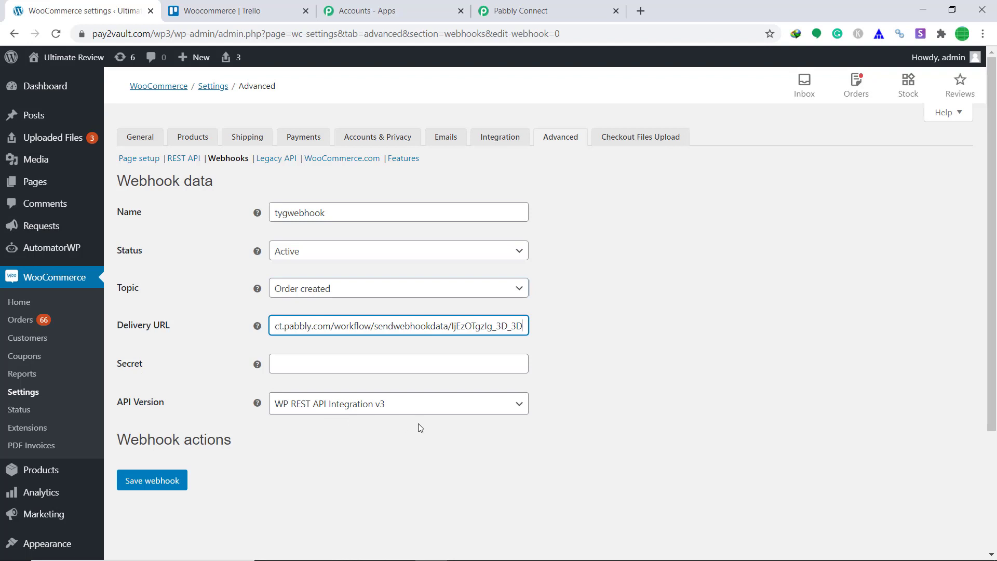
{"action": "left_click", "coordinate": [151, 486]}
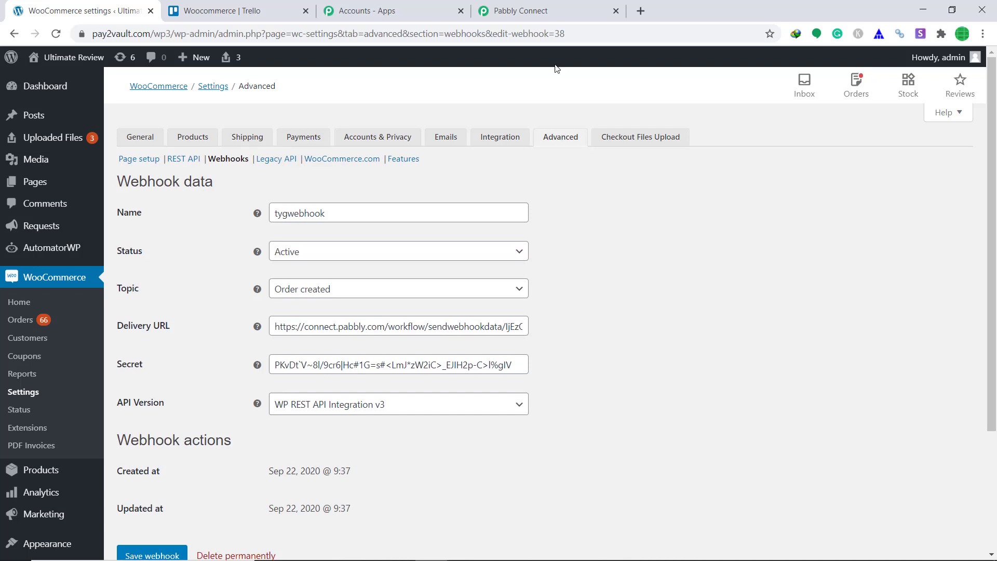
{"action": "left_click", "coordinate": [524, 11]}
{"action": "scroll", "coordinate": [748, 198], "scroll_direction": "down", "scroll_amount": 3}
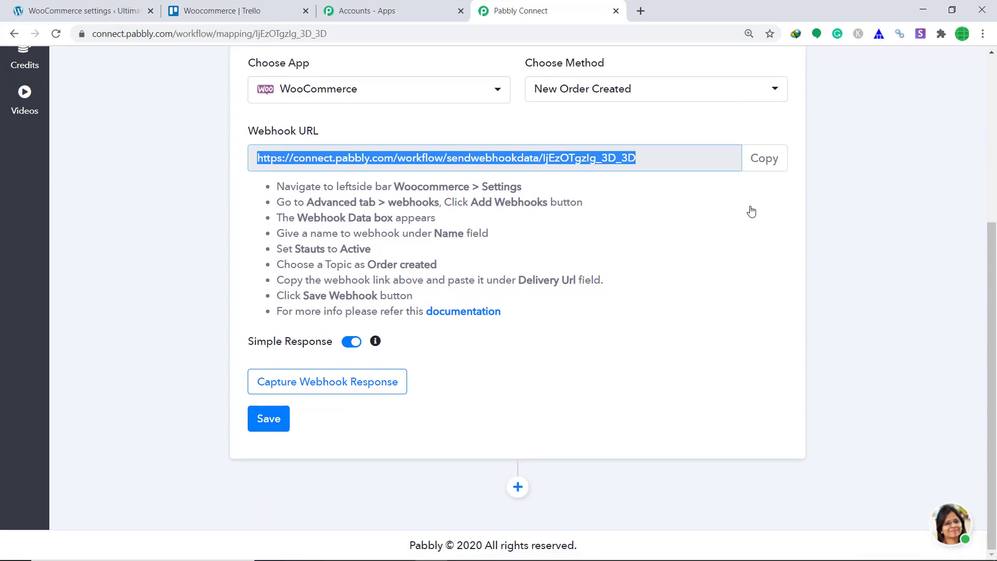
- Start capturing the webhook response and add the Apple Watch Series 5 to the cart
{"action": "left_click", "coordinate": [390, 389]}
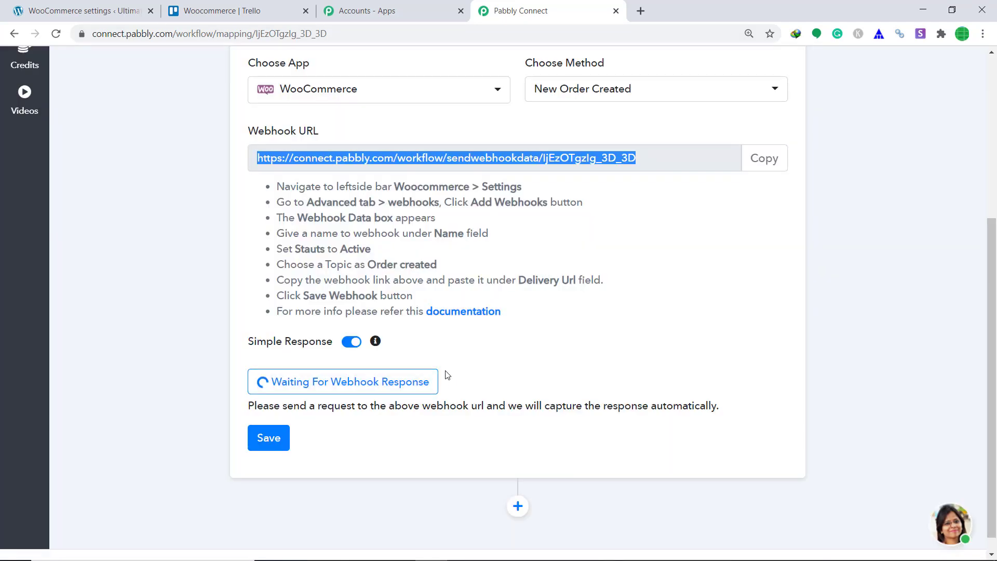
{"action": "left_click", "coordinate": [78, 11]}
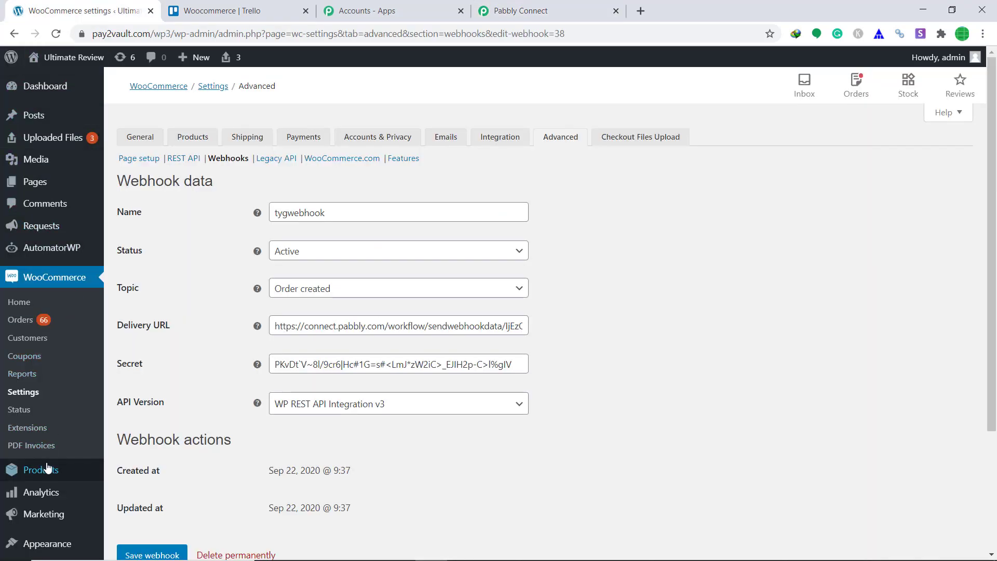
{"action": "mouse_move", "coordinate": [47, 469]}
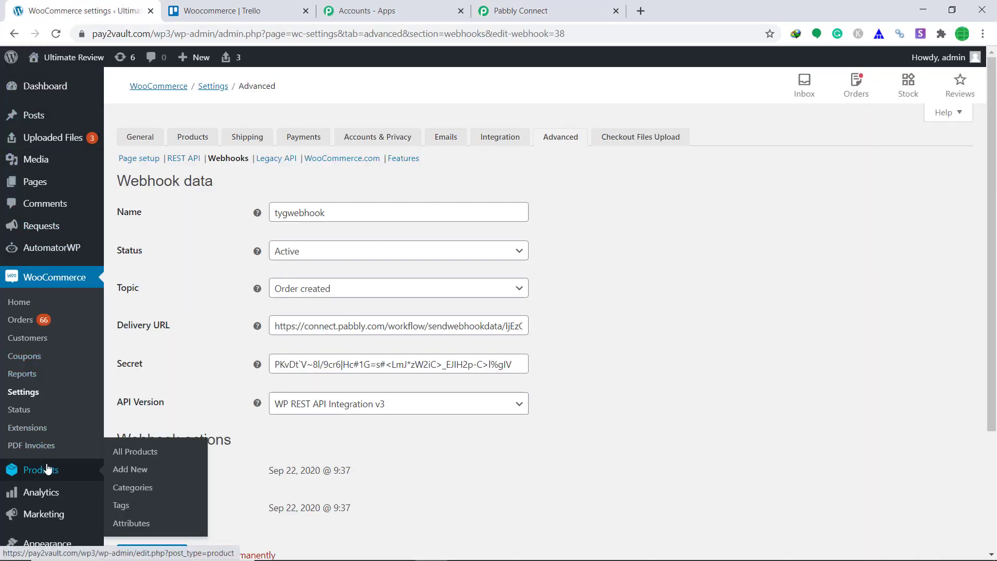
{"action": "left_click", "coordinate": [140, 455]}
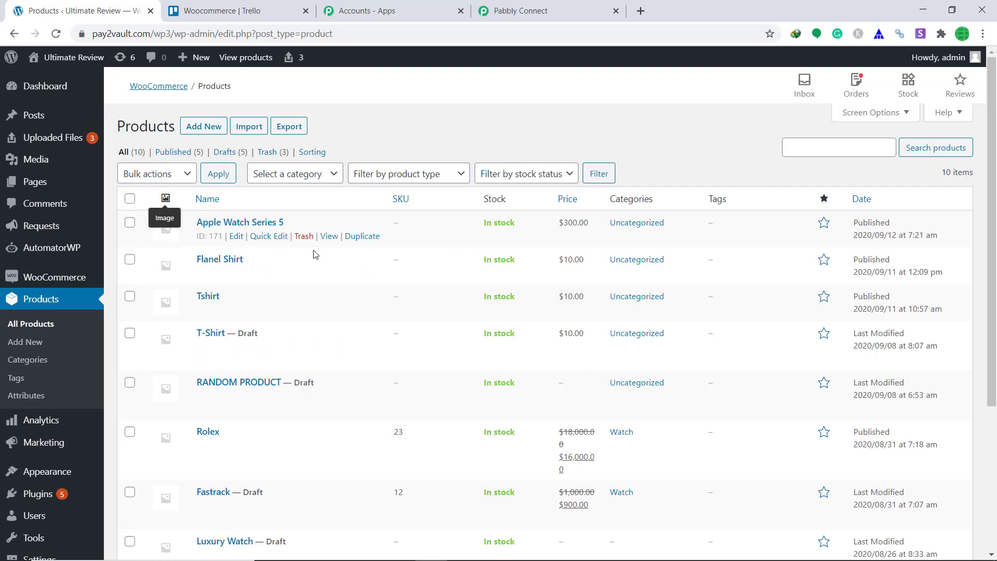
{"action": "left_click", "coordinate": [334, 238]}
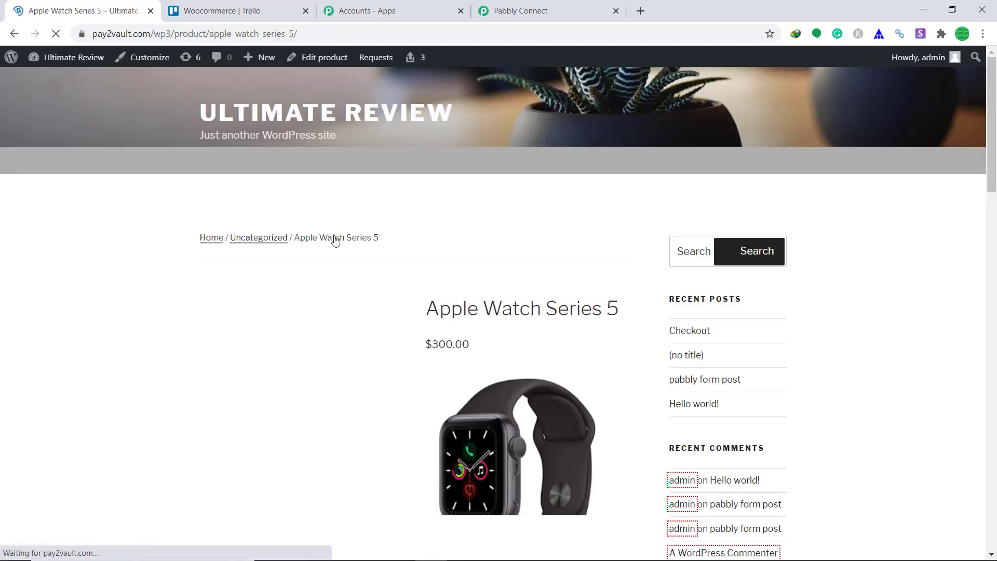
{"action": "scroll", "coordinate": [574, 219], "scroll_direction": "down", "scroll_amount": 4}
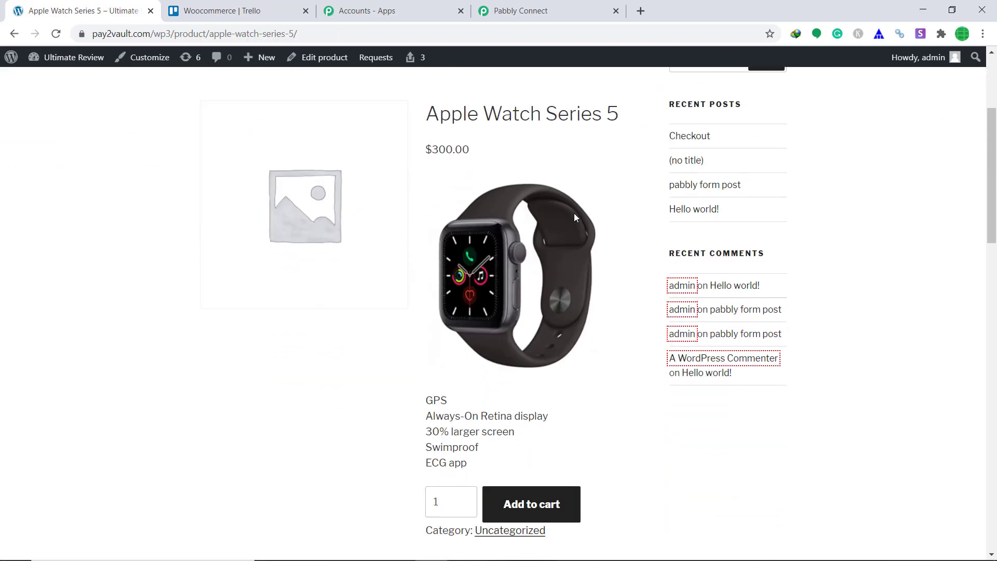
{"action": "left_click", "coordinate": [541, 500]}
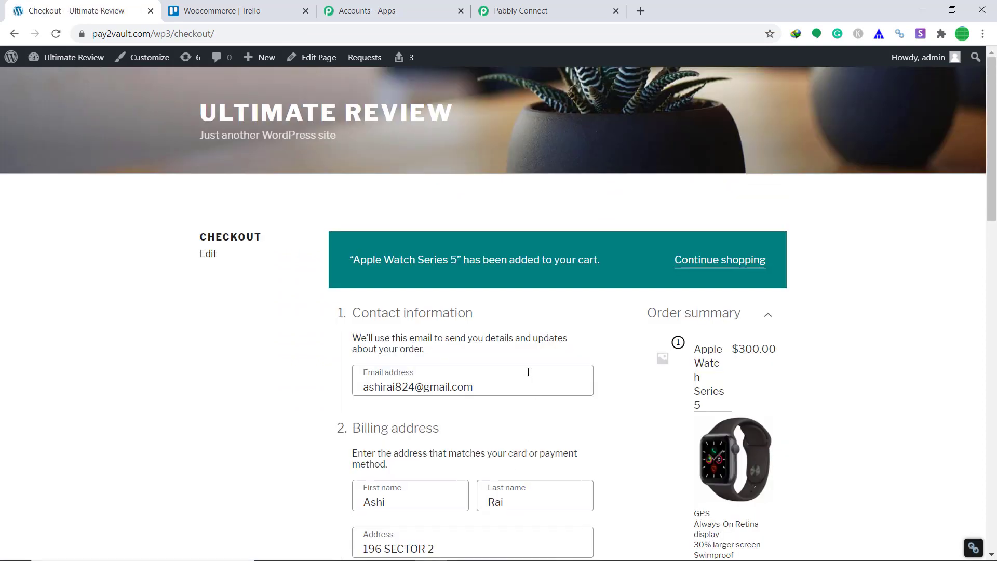
- Place the $300.00 Apple Watch Series 5 test order at checkout
{"action": "scroll", "coordinate": [528, 372], "scroll_direction": "down", "scroll_amount": 1}
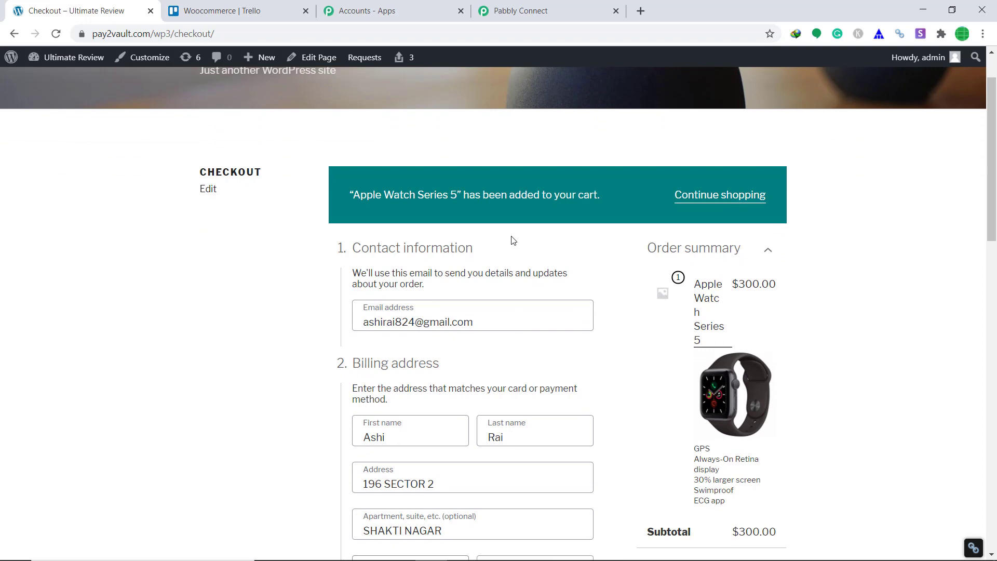
{"action": "scroll", "coordinate": [513, 240], "scroll_direction": "down", "scroll_amount": 1}
{"action": "scroll", "coordinate": [504, 238], "scroll_direction": "down", "scroll_amount": 1}
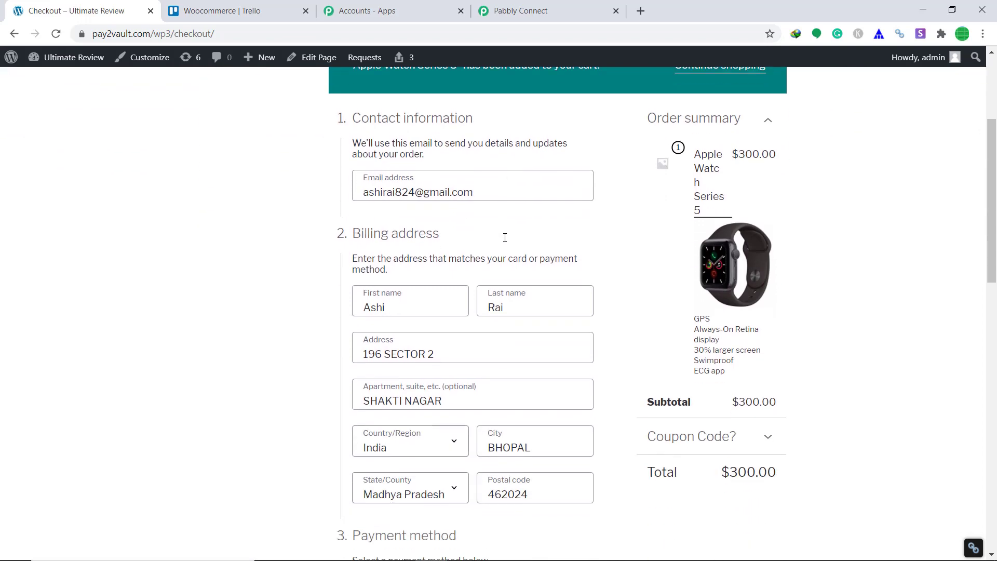
{"action": "scroll", "coordinate": [312, 250], "scroll_direction": "down", "scroll_amount": 2}
{"action": "scroll", "coordinate": [491, 216], "scroll_direction": "up", "scroll_amount": 3}
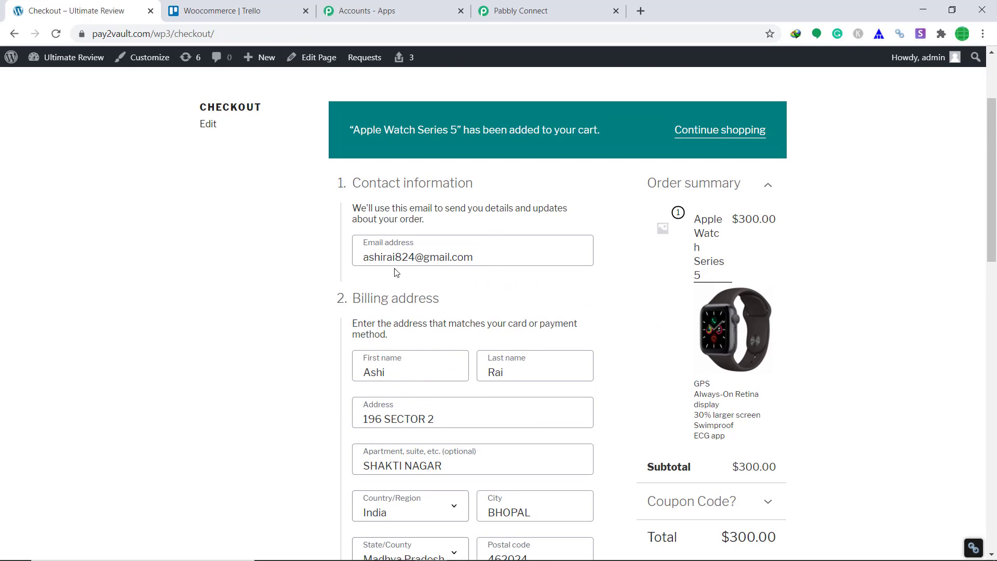
{"action": "scroll", "coordinate": [632, 232], "scroll_direction": "down", "scroll_amount": 2}
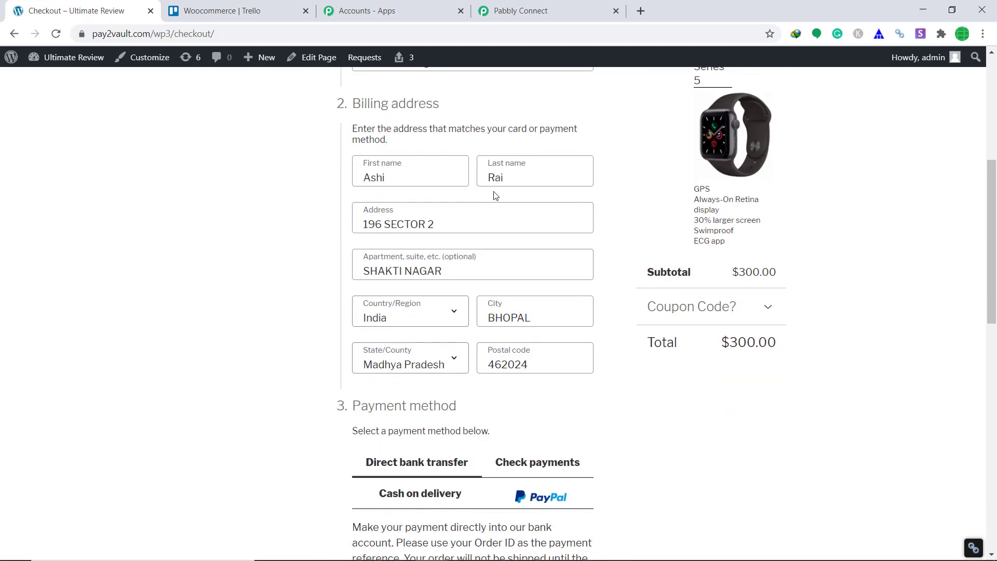
{"action": "scroll", "coordinate": [516, 192], "scroll_direction": "down", "scroll_amount": 3}
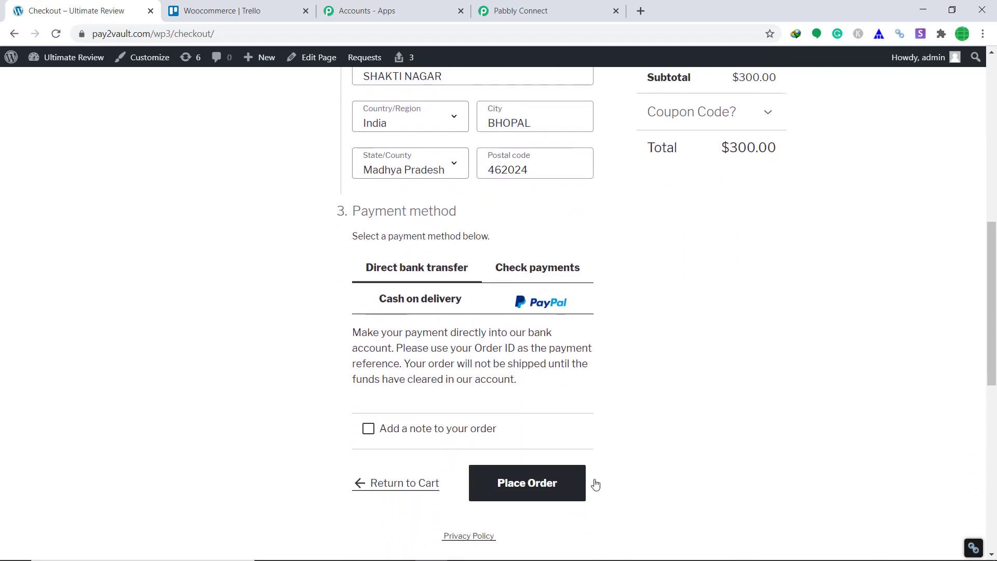
{"action": "left_click", "coordinate": [545, 489]}
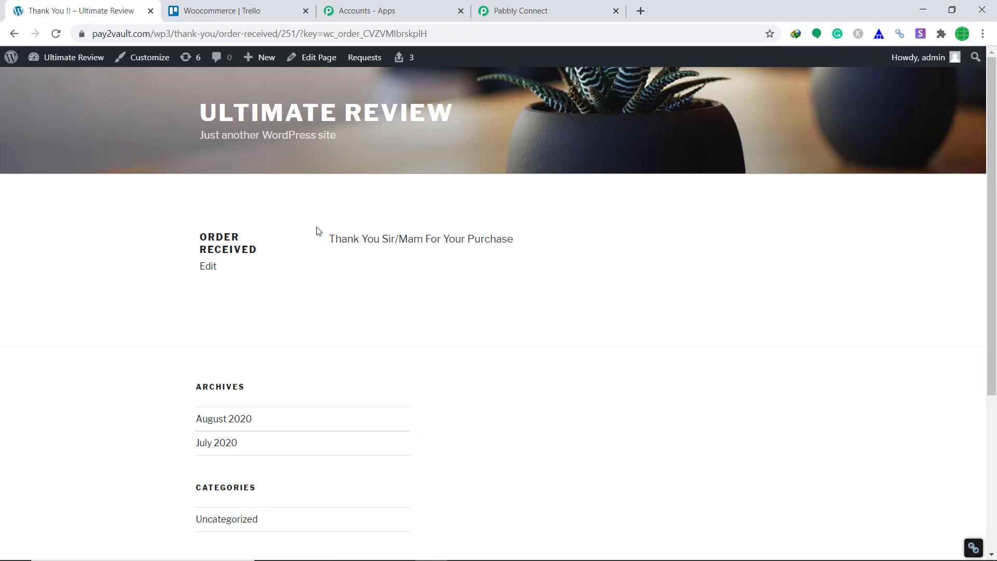
{"action": "left_click", "coordinate": [573, 8]}
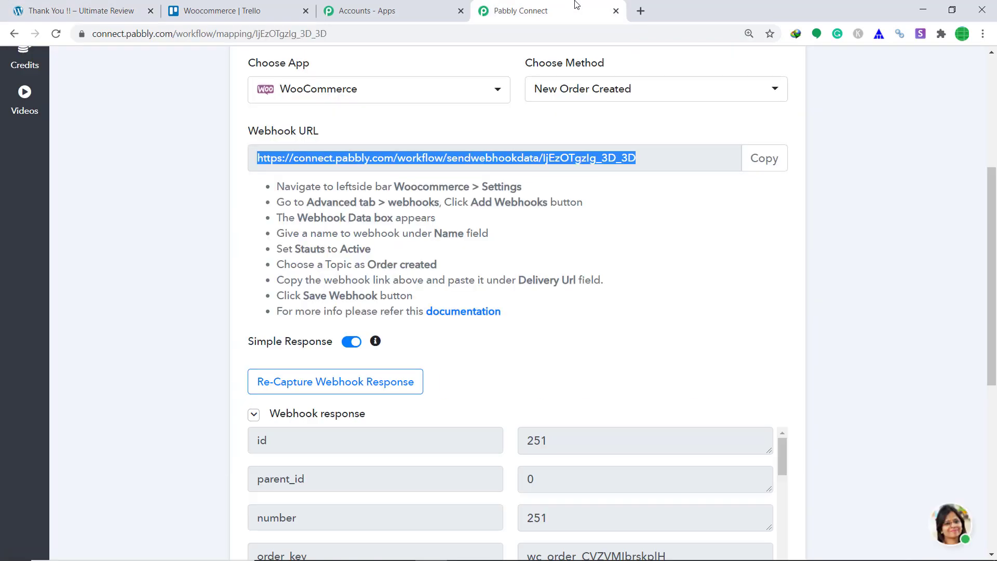
{"action": "scroll", "coordinate": [626, 260], "scroll_direction": "down", "scroll_amount": 3}
{"action": "scroll", "coordinate": [632, 278], "scroll_direction": "down", "scroll_amount": 20}
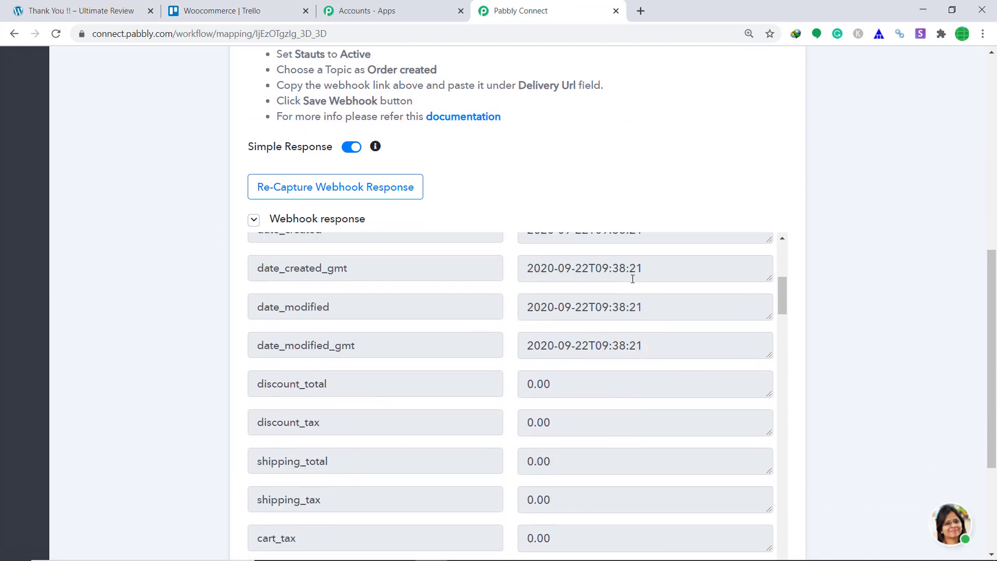
{"action": "scroll", "coordinate": [632, 279], "scroll_direction": "up", "scroll_amount": 4}
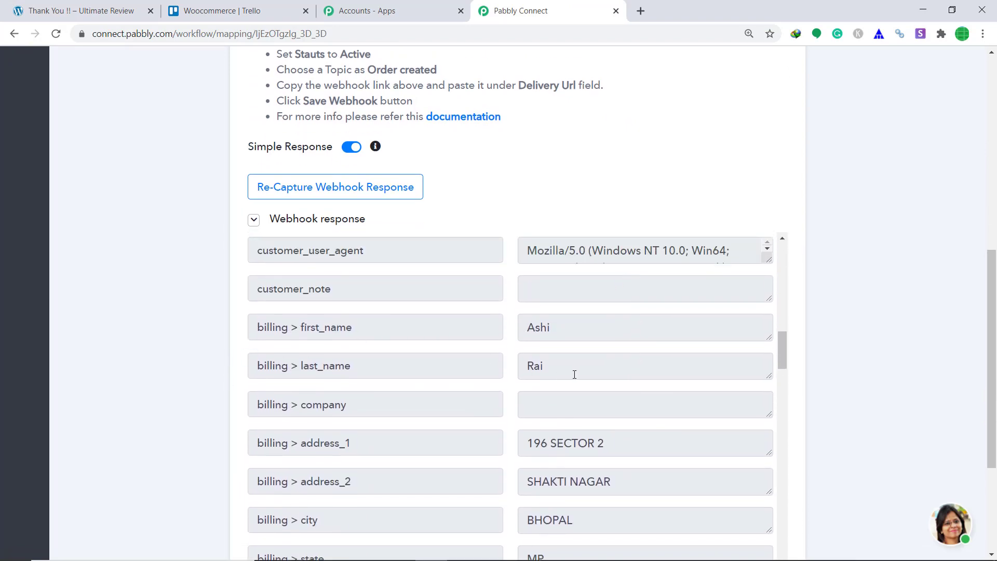
{"action": "scroll", "coordinate": [574, 374], "scroll_direction": "down", "scroll_amount": 1}
{"action": "scroll", "coordinate": [570, 373], "scroll_direction": "down", "scroll_amount": 1}
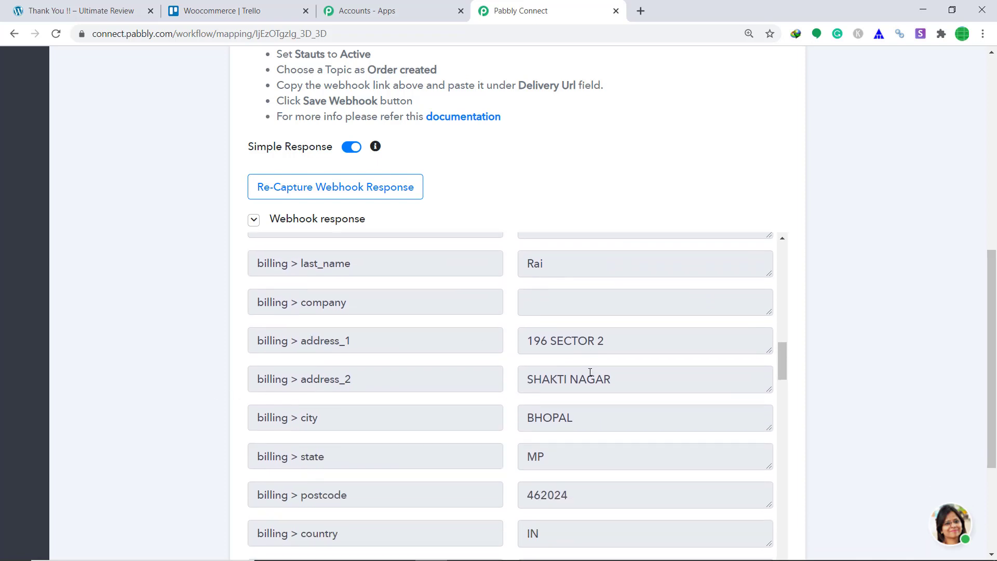
{"action": "scroll", "coordinate": [531, 377], "scroll_direction": "down", "scroll_amount": 2}
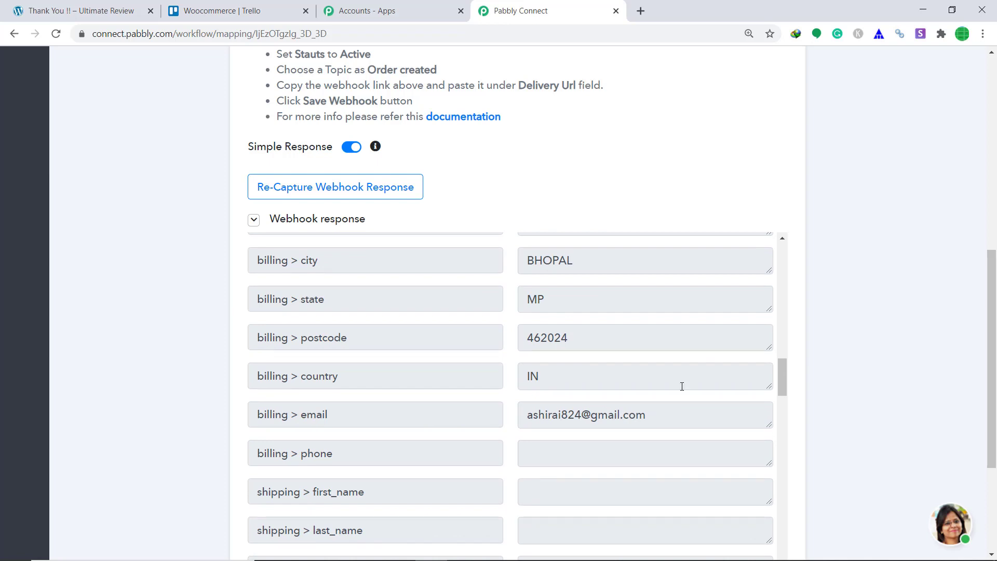
{"action": "scroll", "coordinate": [681, 387], "scroll_direction": "down", "scroll_amount": 1}
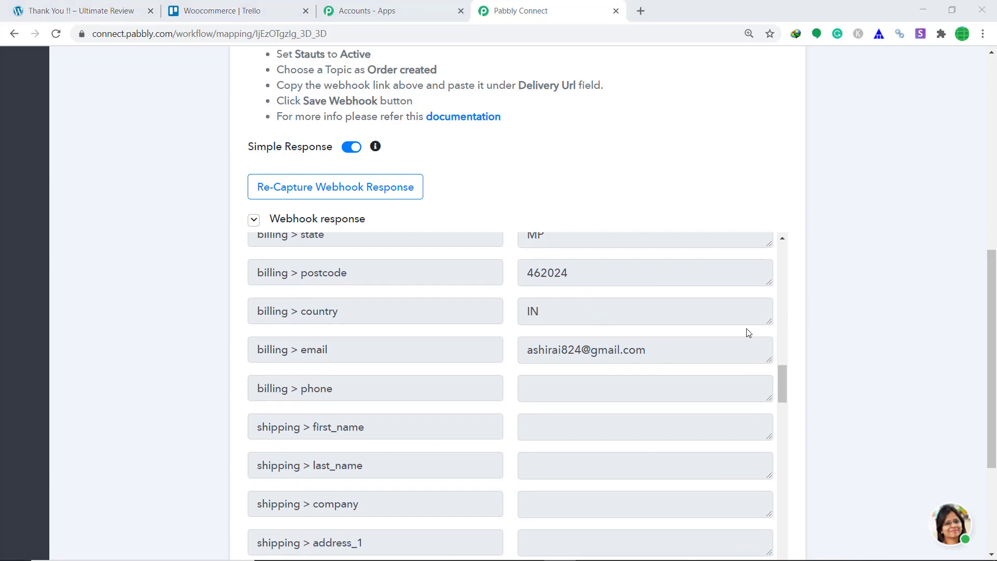
{"action": "scroll", "coordinate": [748, 333], "scroll_direction": "down", "scroll_amount": 8}
{"action": "left_click_drag", "start_coordinate": [991, 346], "coordinate": [995, 428]}
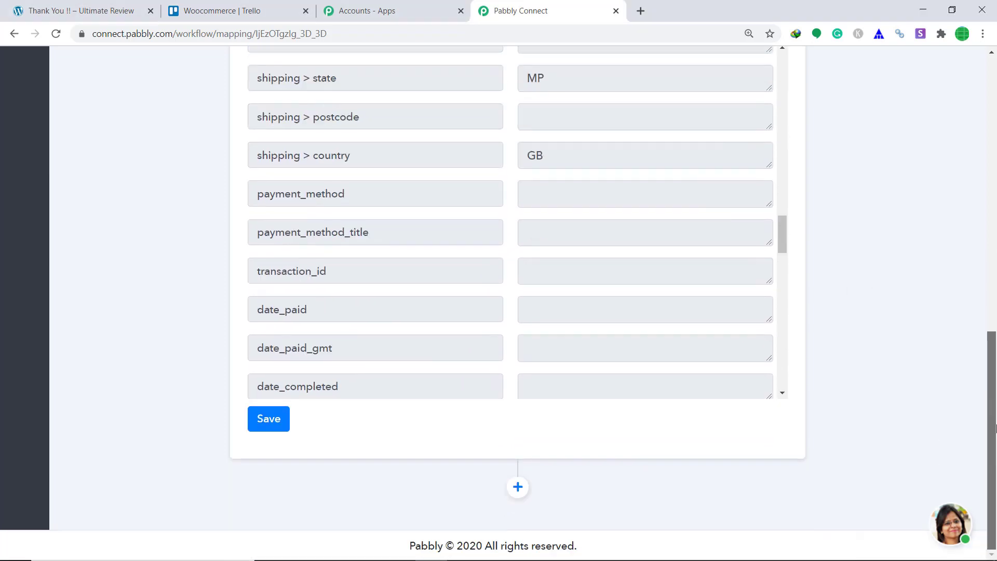
- Add an action step and set its app to Trello, keeping the Add New Card method
{"action": "left_click", "coordinate": [518, 487]}
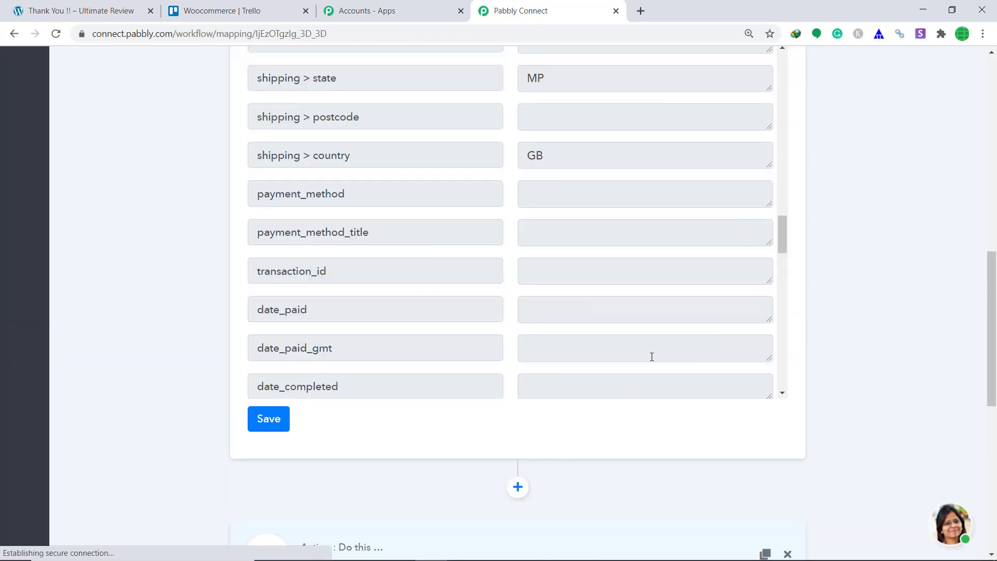
{"action": "scroll", "coordinate": [652, 357], "scroll_direction": "down", "scroll_amount": 5}
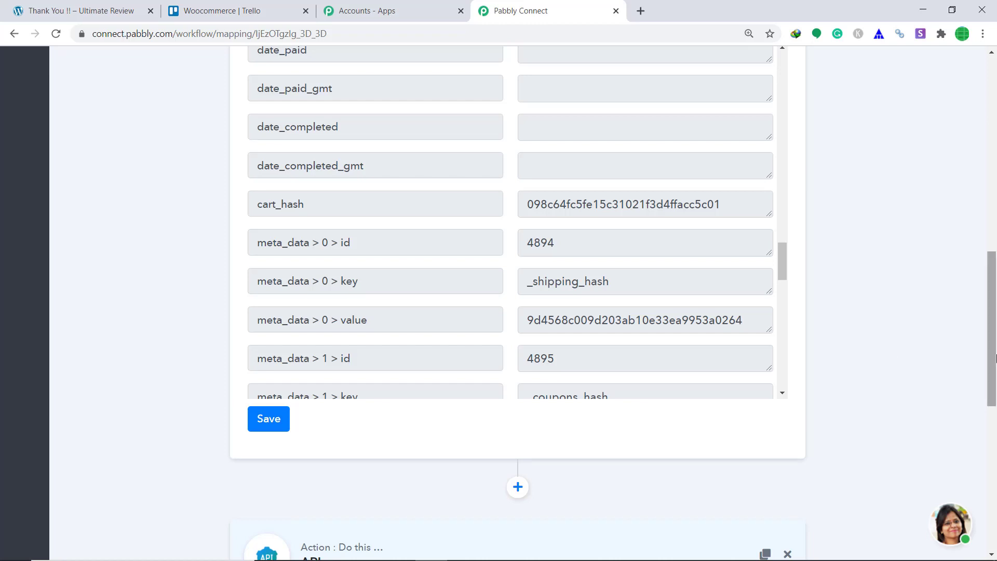
{"action": "scroll", "coordinate": [416, 170], "scroll_direction": "down", "scroll_amount": 5}
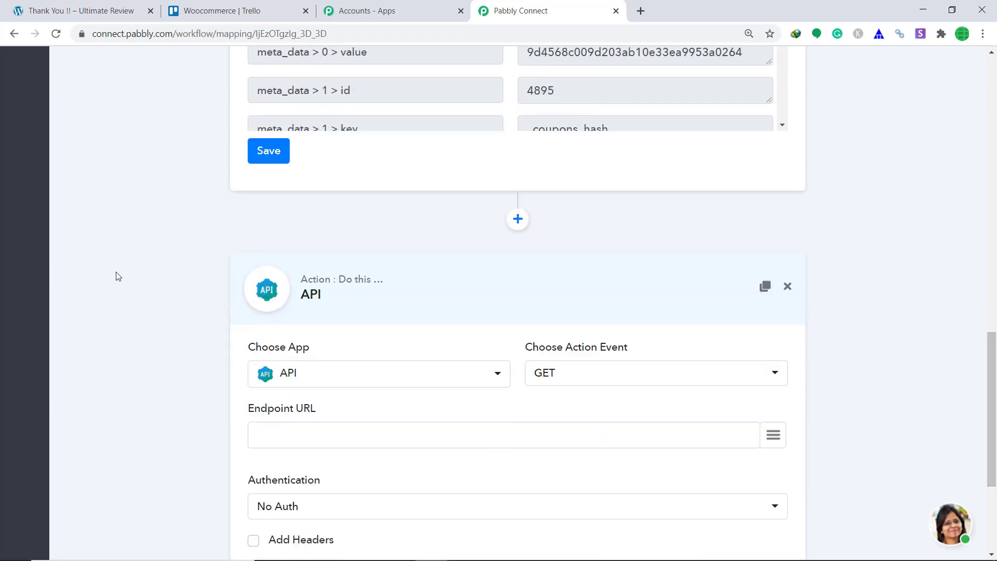
{"action": "scroll", "coordinate": [556, 293], "scroll_direction": "down", "scroll_amount": 3}
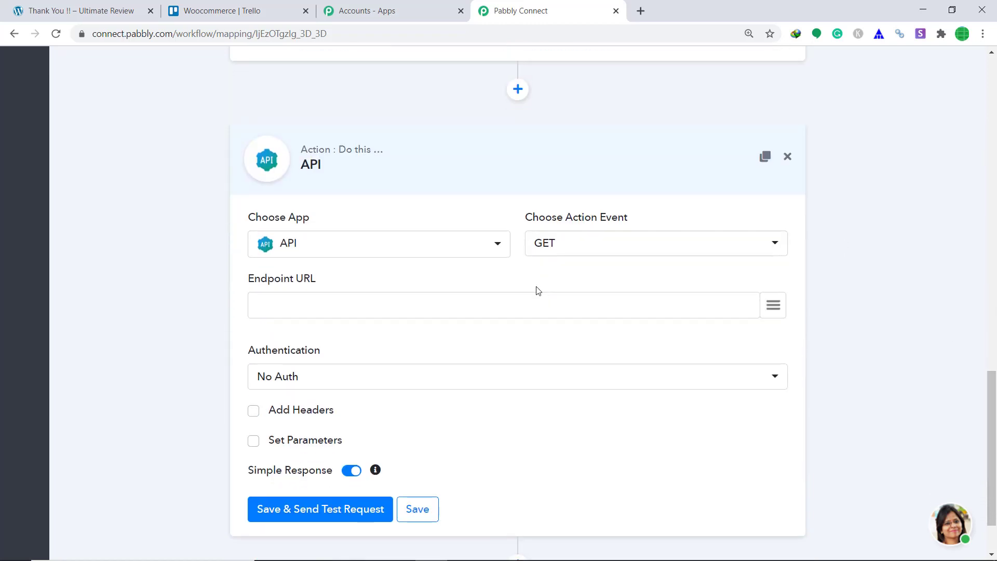
{"action": "left_click", "coordinate": [329, 252]}
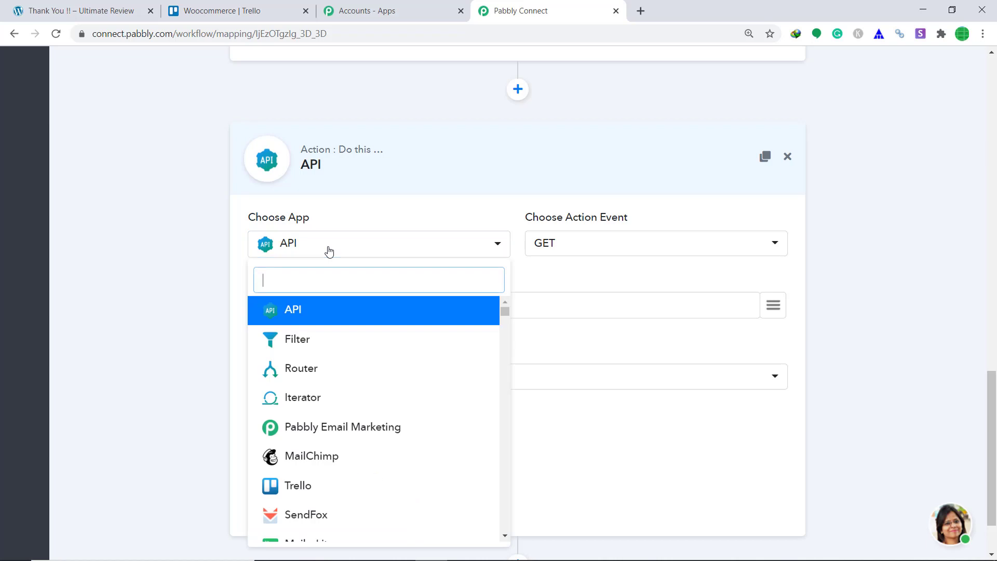
{"action": "type", "text": "tre"}
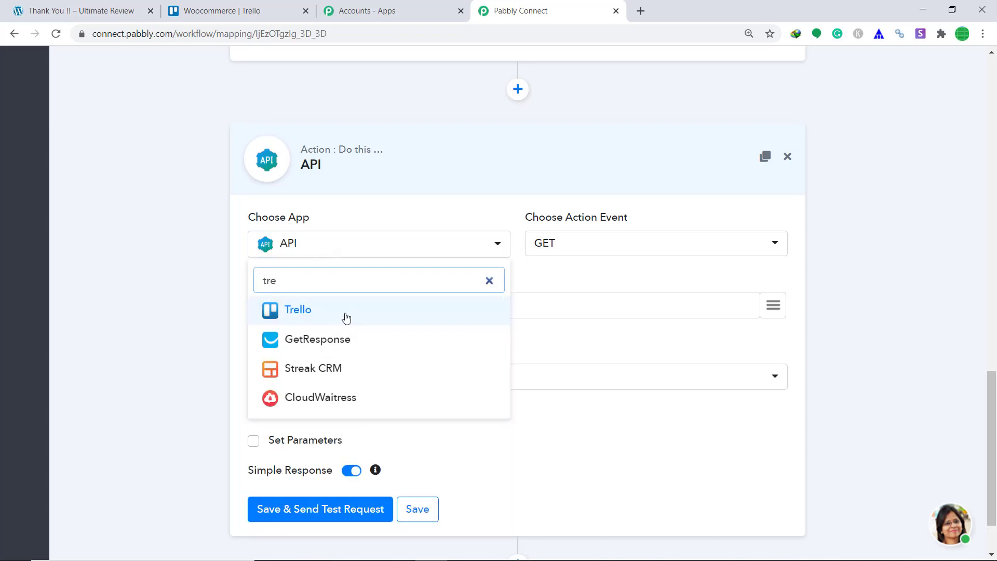
{"action": "left_click", "coordinate": [345, 314]}
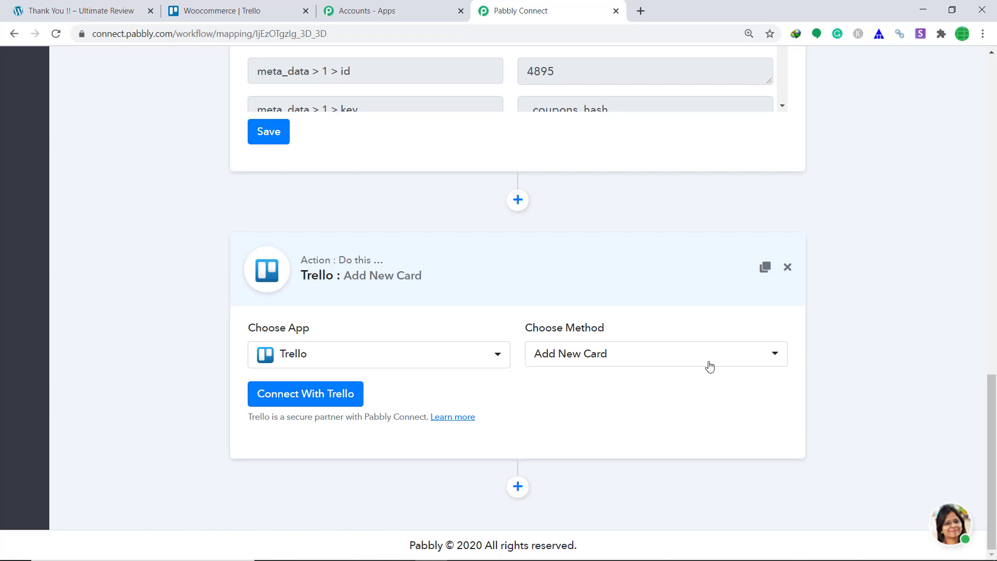
- Open the Connect With Trello form and scroll down to the Bearer Token field
{"action": "left_click", "coordinate": [327, 404]}
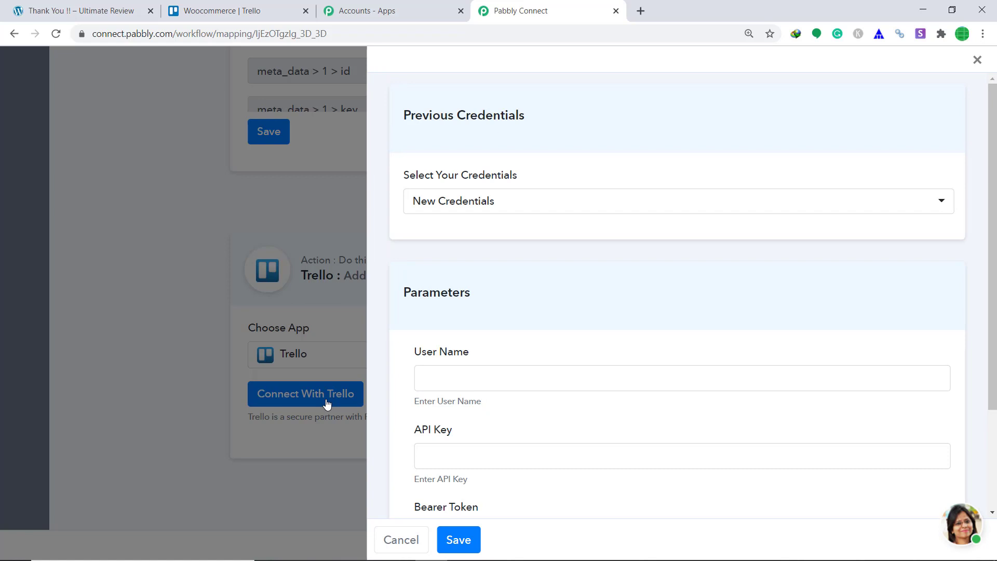
{"action": "scroll", "coordinate": [699, 296], "scroll_direction": "down", "scroll_amount": 3}
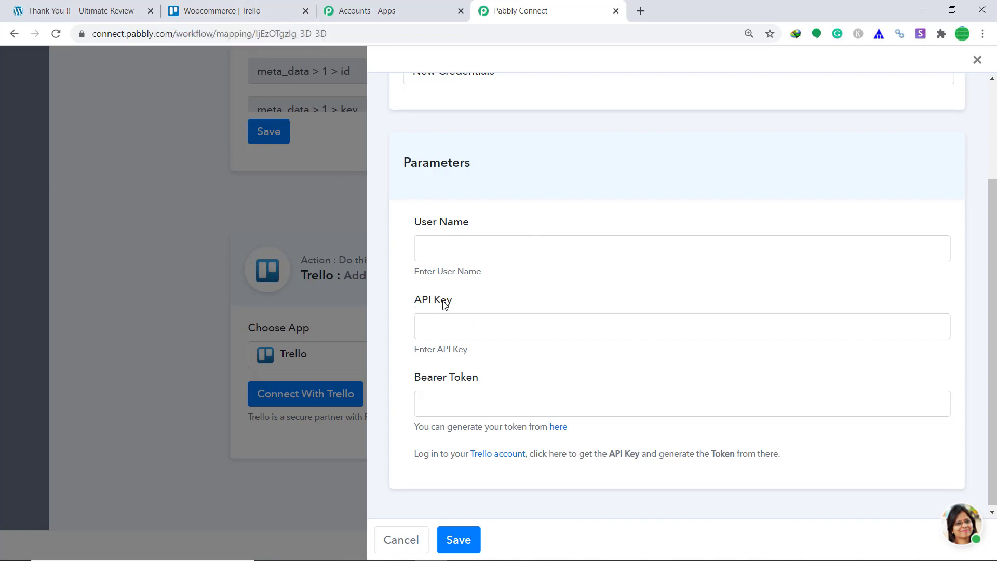
- Copy the developer API key from trello.com/app-key and paste it into Pabbly's API Key field
{"action": "key", "text": "ctrl+t"}
{"action": "type", "text": "https://trello.com/app-key"}
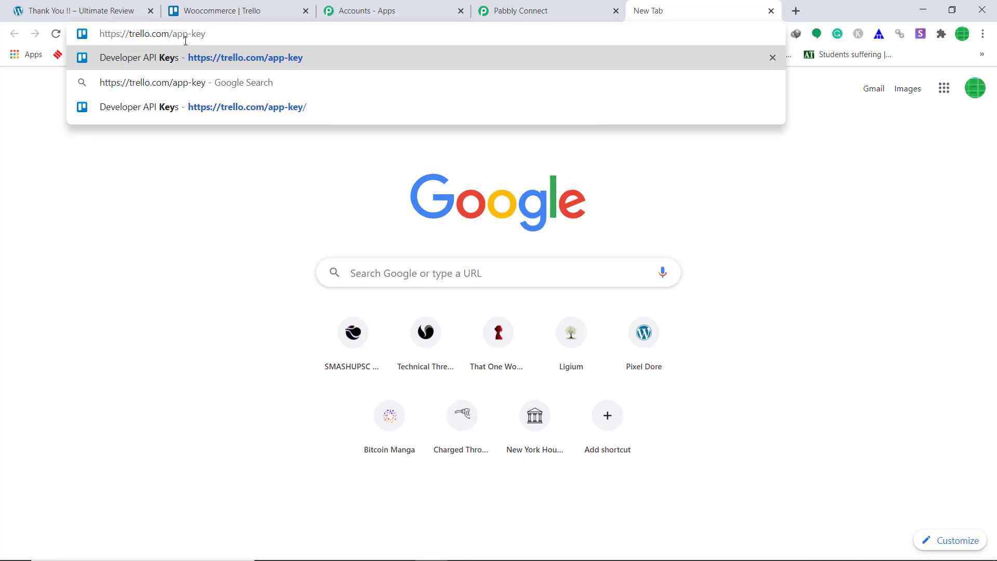
{"action": "key", "text": "Return"}
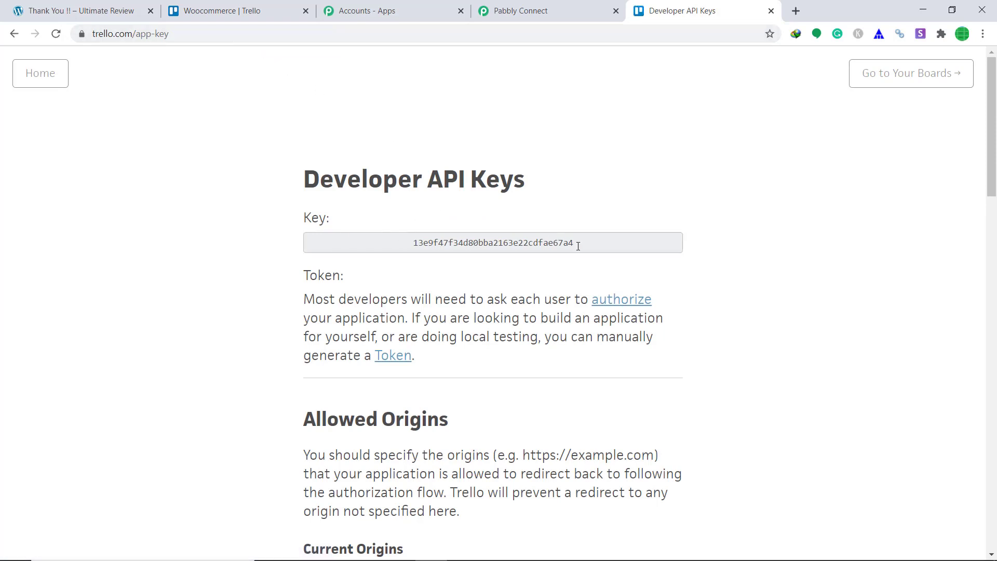
{"action": "left_click_drag", "start_coordinate": [578, 246], "coordinate": [345, 247]}
{"action": "right_click", "coordinate": [434, 243]}
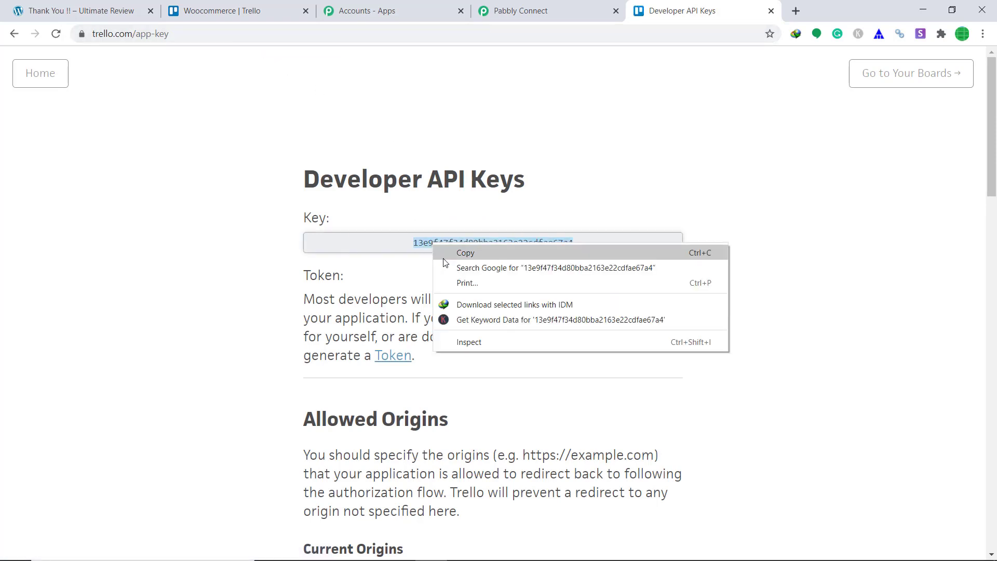
{"action": "left_click", "coordinate": [467, 252]}
{"action": "left_click", "coordinate": [514, 11]}
{"action": "right_click", "coordinate": [511, 321]}
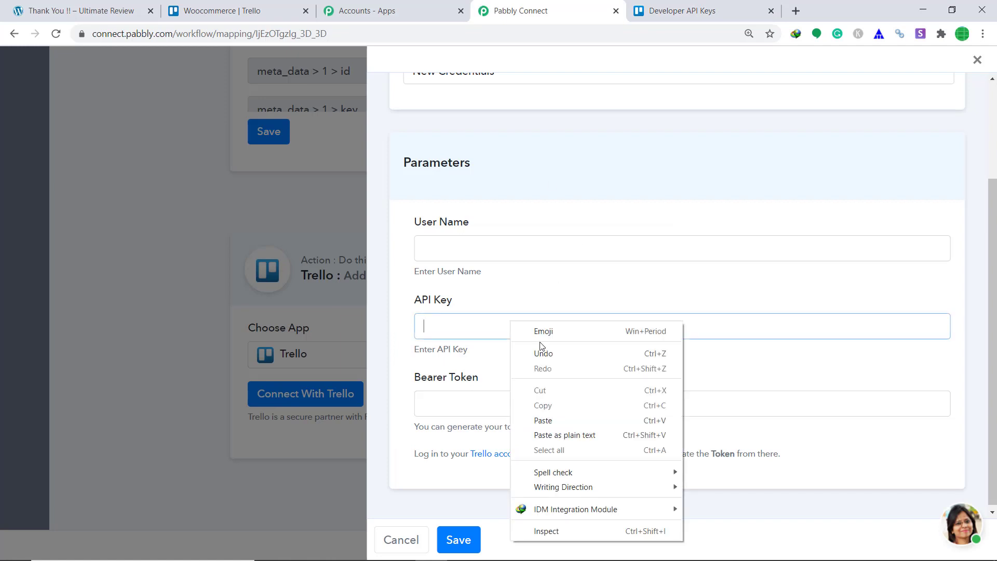
{"action": "left_click", "coordinate": [564, 418]}
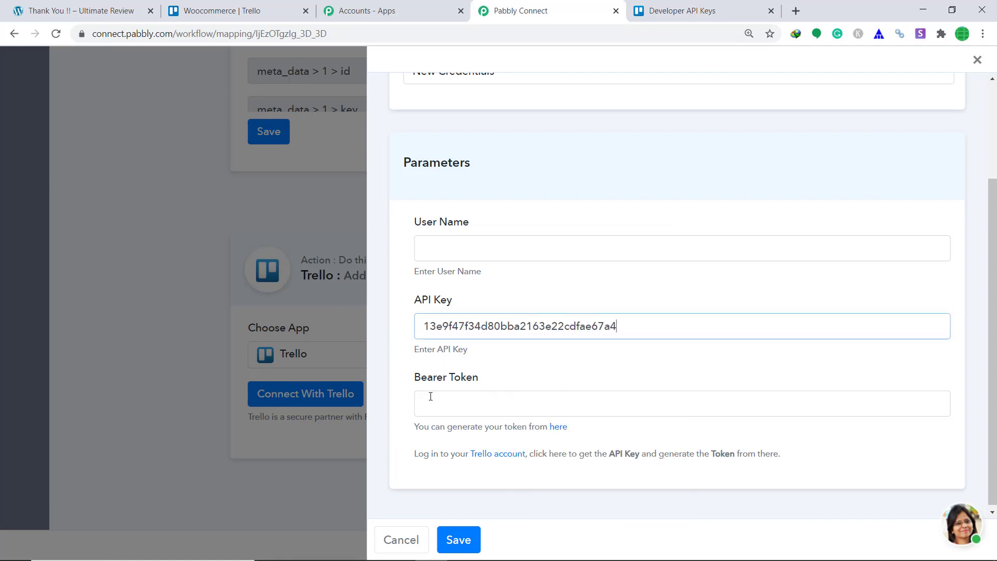
{"action": "left_click", "coordinate": [668, 8]}
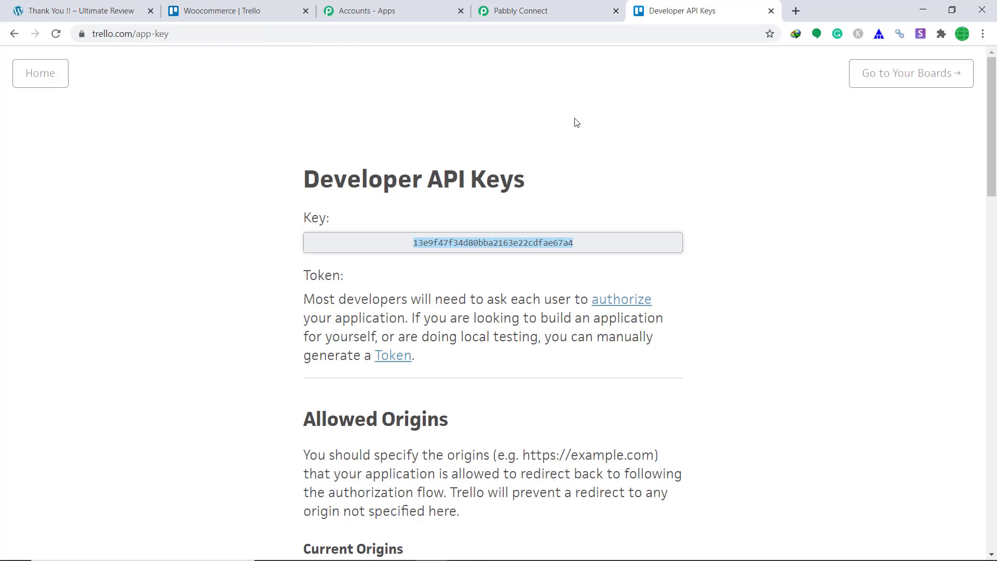
{"action": "left_click", "coordinate": [404, 357]}
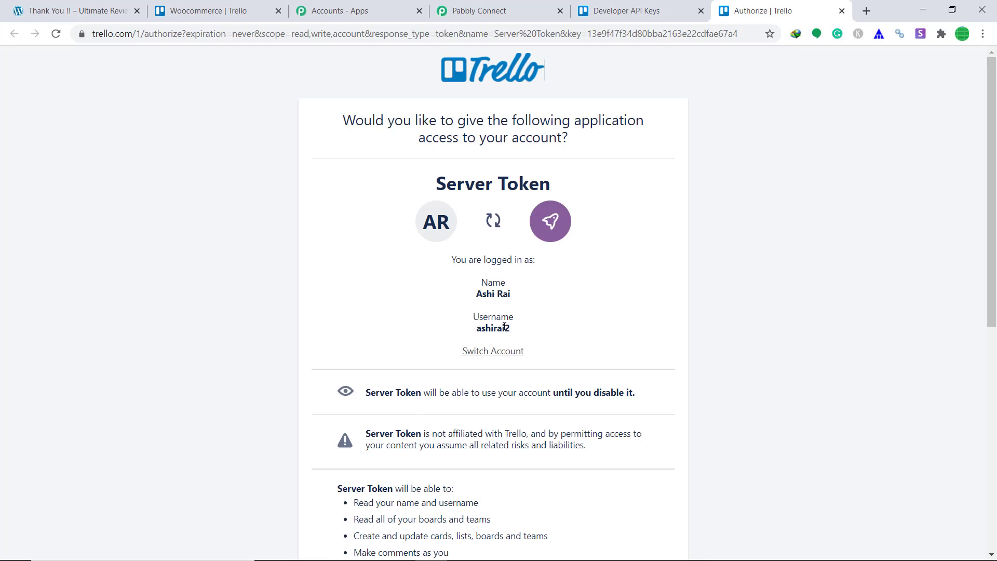
{"action": "left_click_drag", "start_coordinate": [509, 328], "coordinate": [480, 329]}
{"action": "right_click", "coordinate": [479, 329]}
{"action": "left_click", "coordinate": [512, 338]}
{"action": "left_click", "coordinate": [519, 11]}
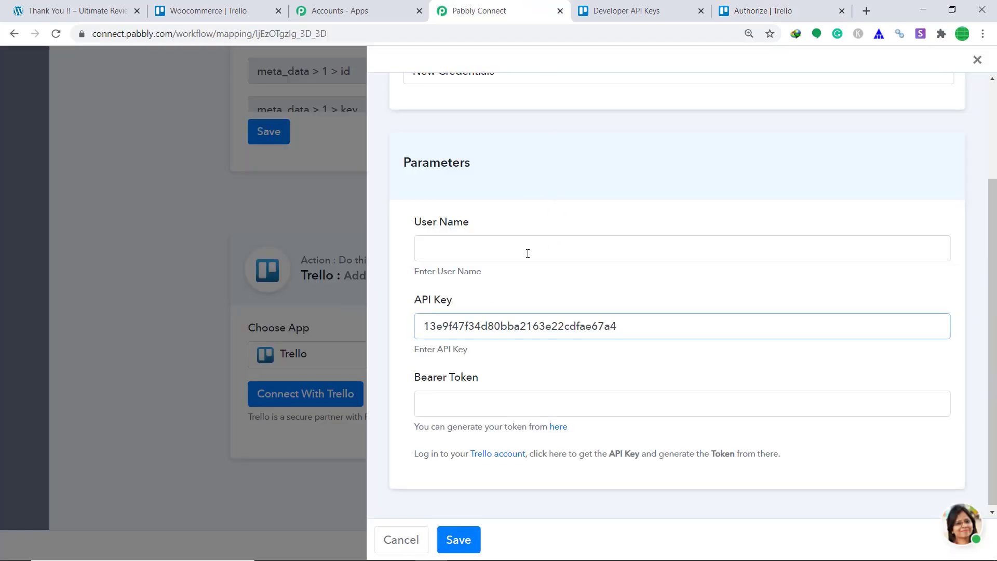
{"action": "right_click", "coordinate": [528, 253]}
{"action": "left_click", "coordinate": [576, 352]}
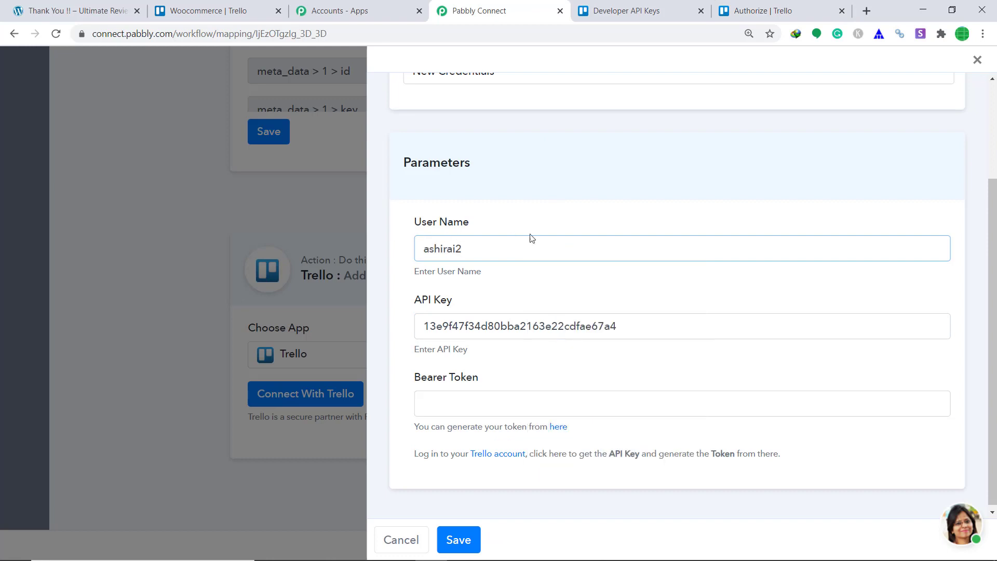
{"action": "left_click", "coordinate": [719, 12]}
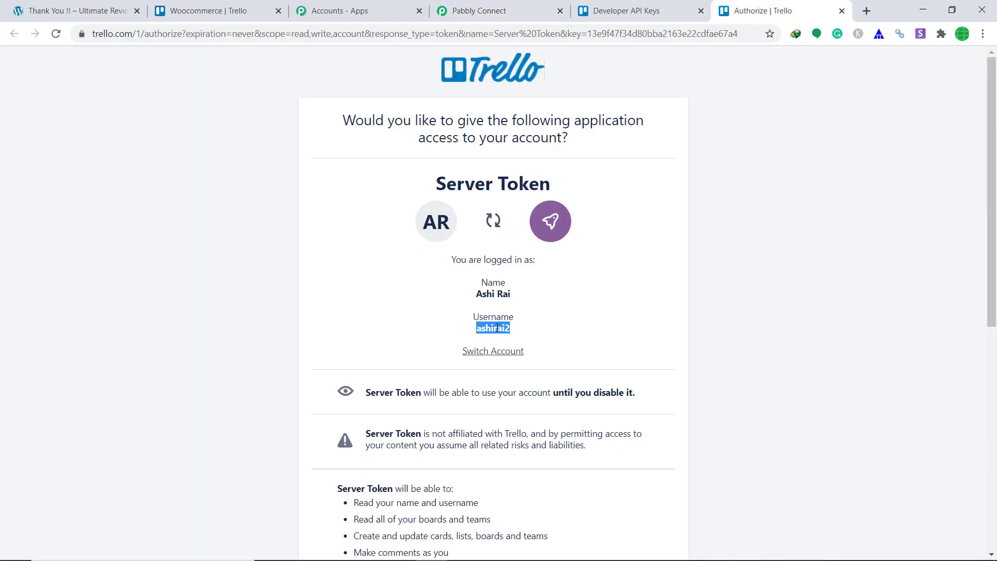
{"action": "left_click", "coordinate": [501, 10]}
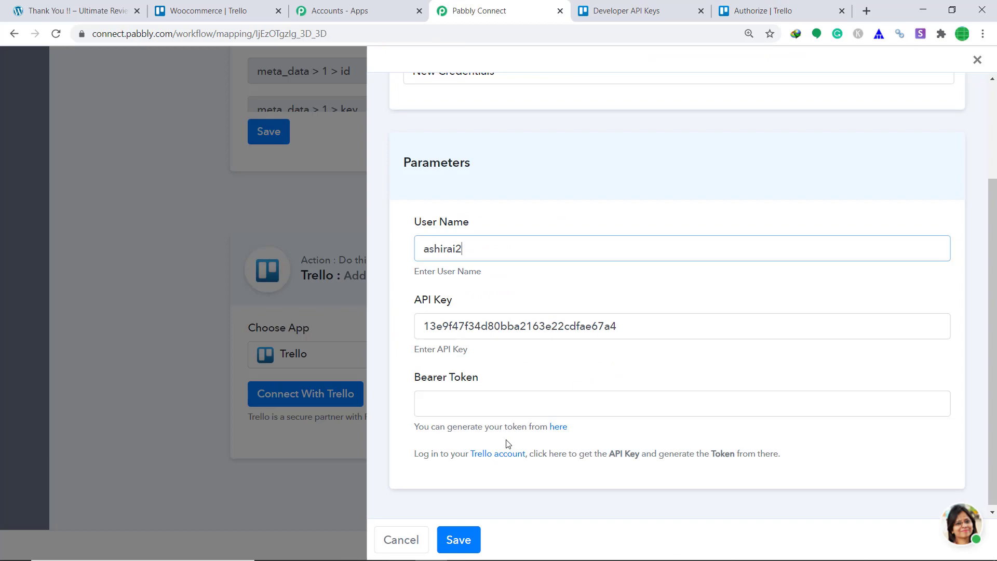
- Allow the server token, paste it into Bearer Token, and save the Trello connection
{"action": "left_click", "coordinate": [777, 13]}
{"action": "scroll", "coordinate": [726, 210], "scroll_direction": "down", "scroll_amount": 7}
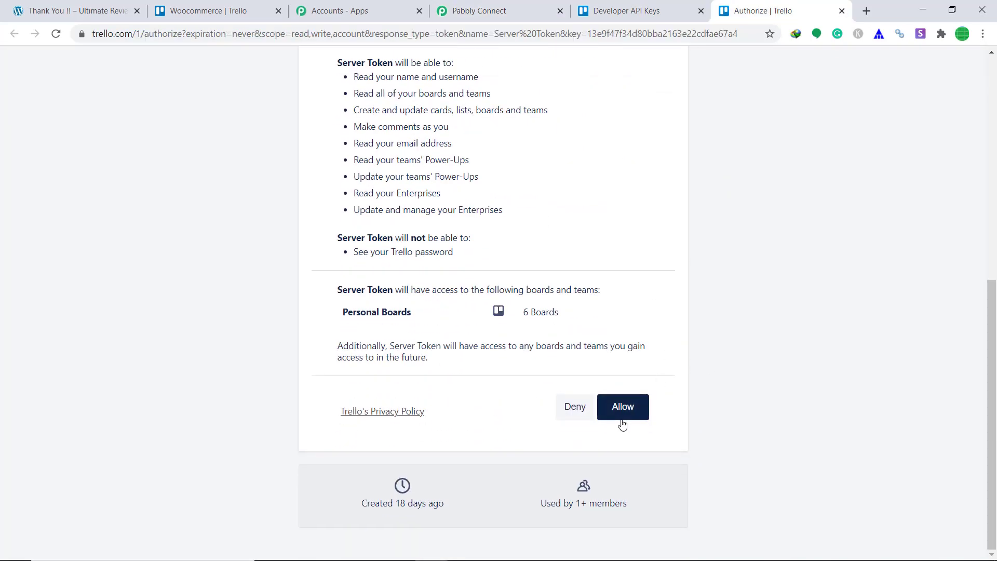
{"action": "left_click", "coordinate": [626, 407]}
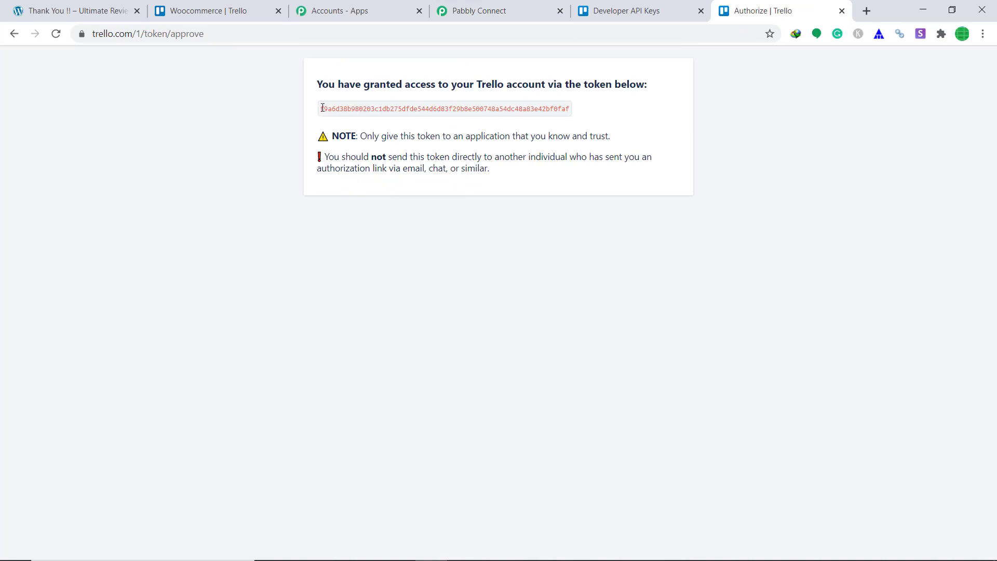
{"action": "left_click_drag", "start_coordinate": [322, 108], "coordinate": [714, 123]}
{"action": "right_click", "coordinate": [507, 108]}
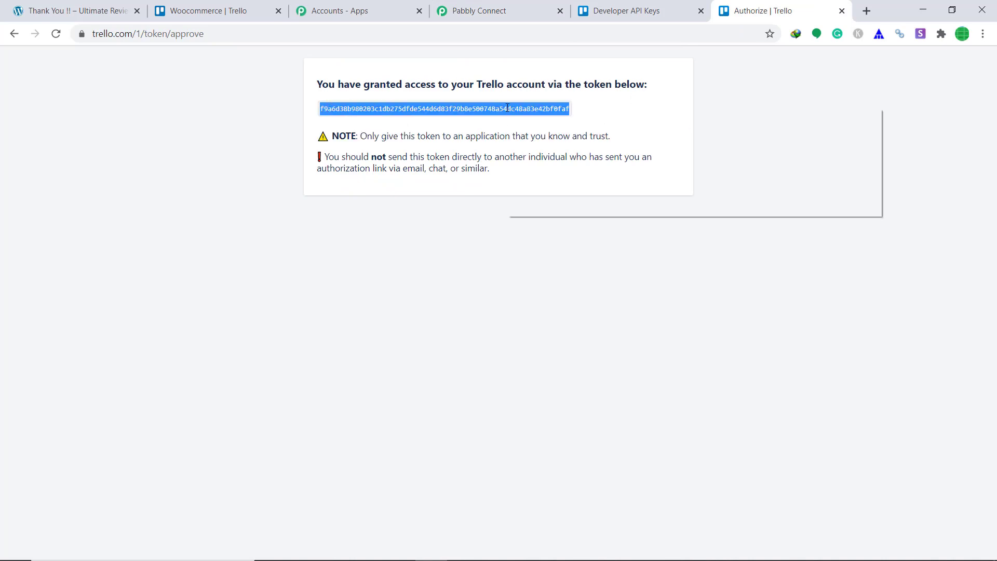
{"action": "left_click", "coordinate": [540, 116]}
{"action": "left_click", "coordinate": [480, 7]}
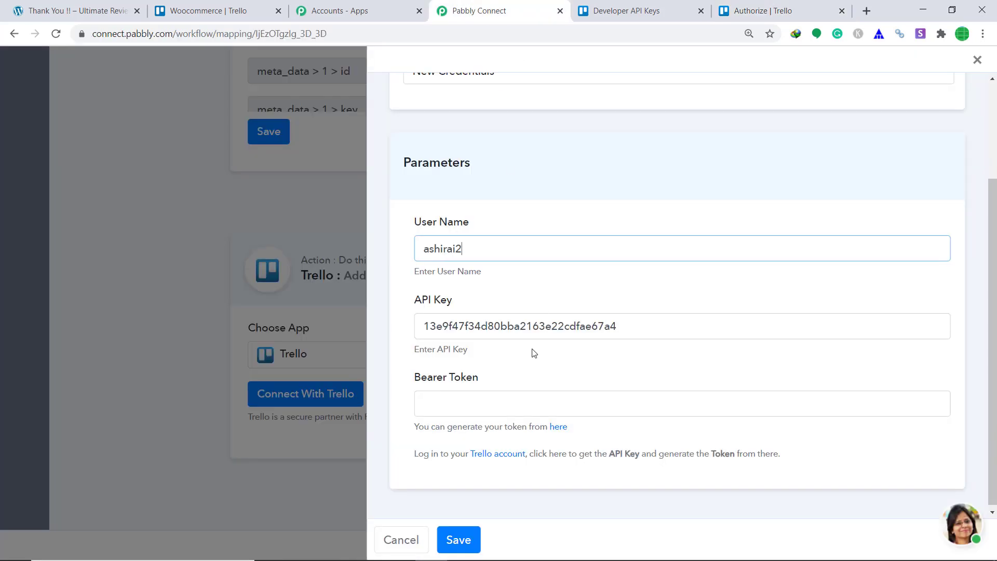
{"action": "right_click", "coordinate": [528, 393]}
{"action": "left_click", "coordinate": [566, 274]}
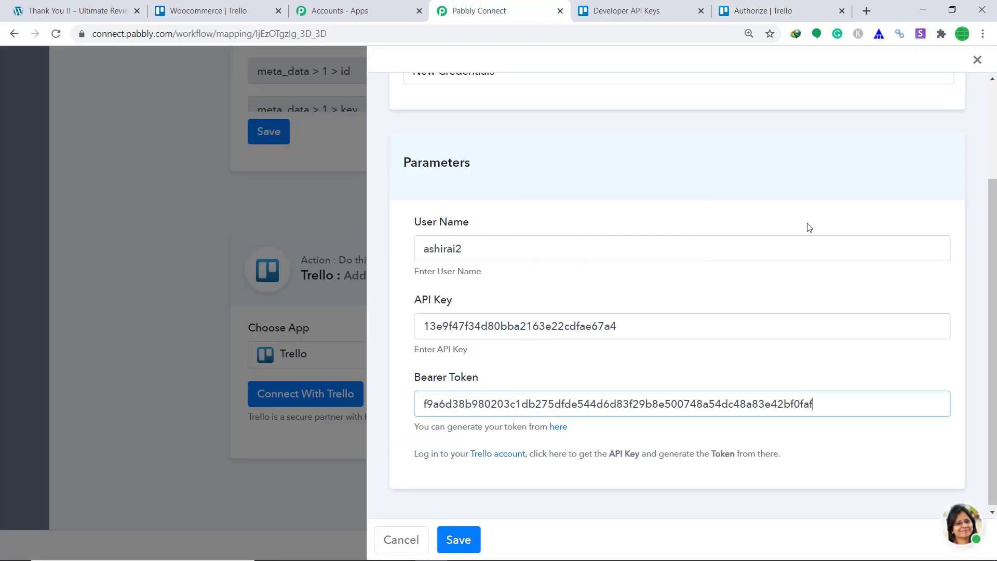
{"action": "left_click", "coordinate": [457, 540]}
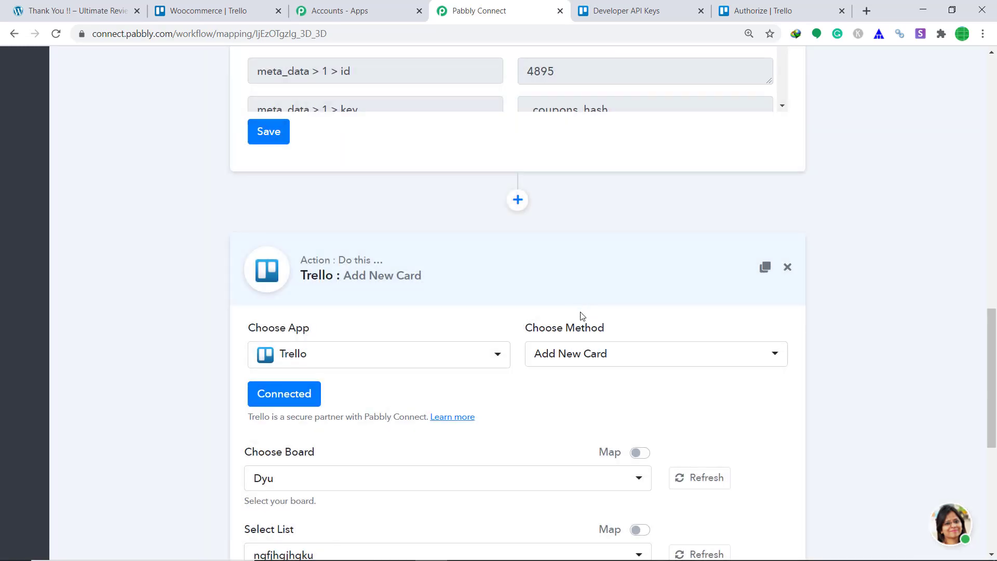
- Choose the Woocommerce board and its Product List as the card's destination, checking against Trello
{"action": "scroll", "coordinate": [582, 316], "scroll_direction": "down", "scroll_amount": 4}
{"action": "scroll", "coordinate": [367, 318], "scroll_direction": "down", "scroll_amount": 2}
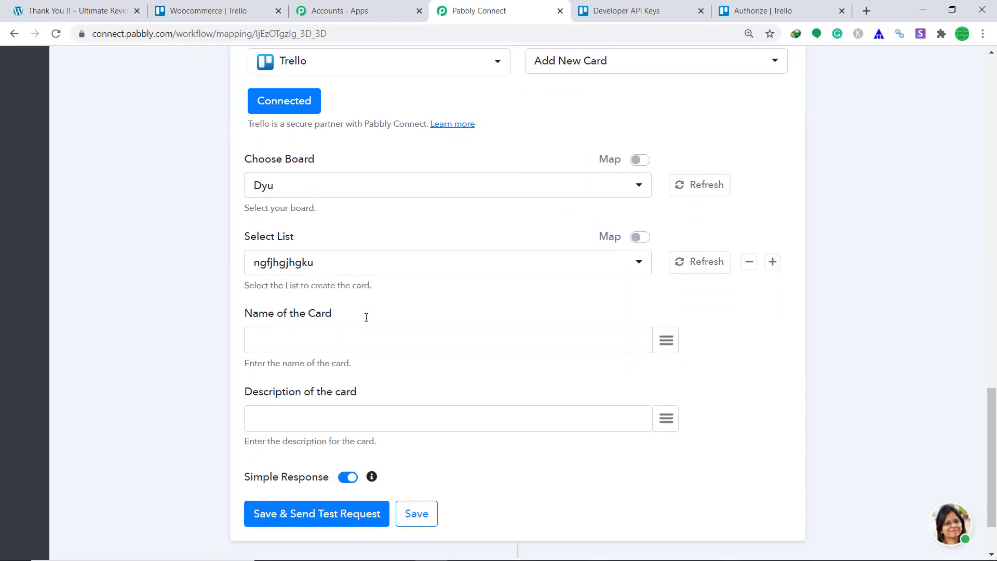
{"action": "scroll", "coordinate": [366, 317], "scroll_direction": "down", "scroll_amount": 1}
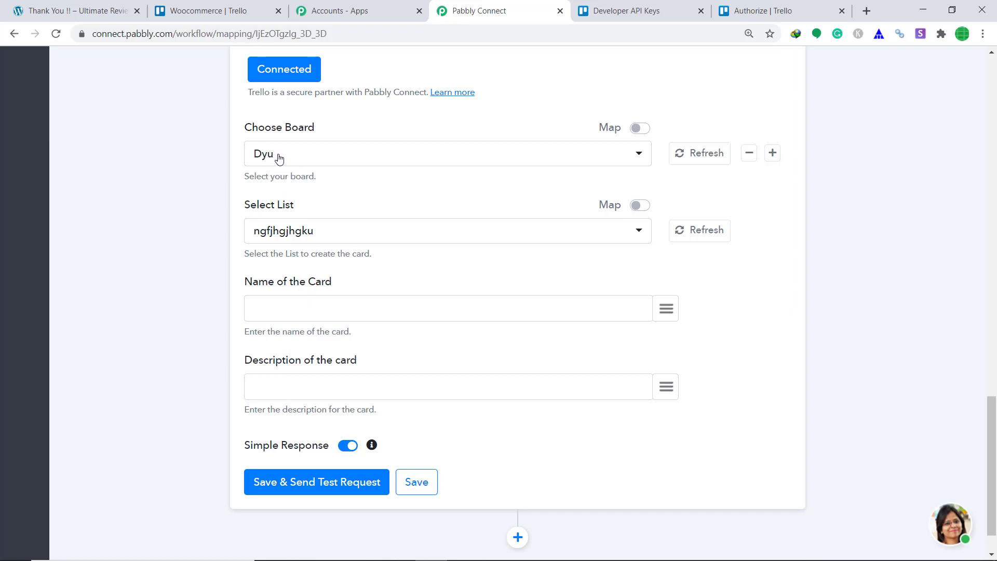
{"action": "left_click", "coordinate": [209, 10]}
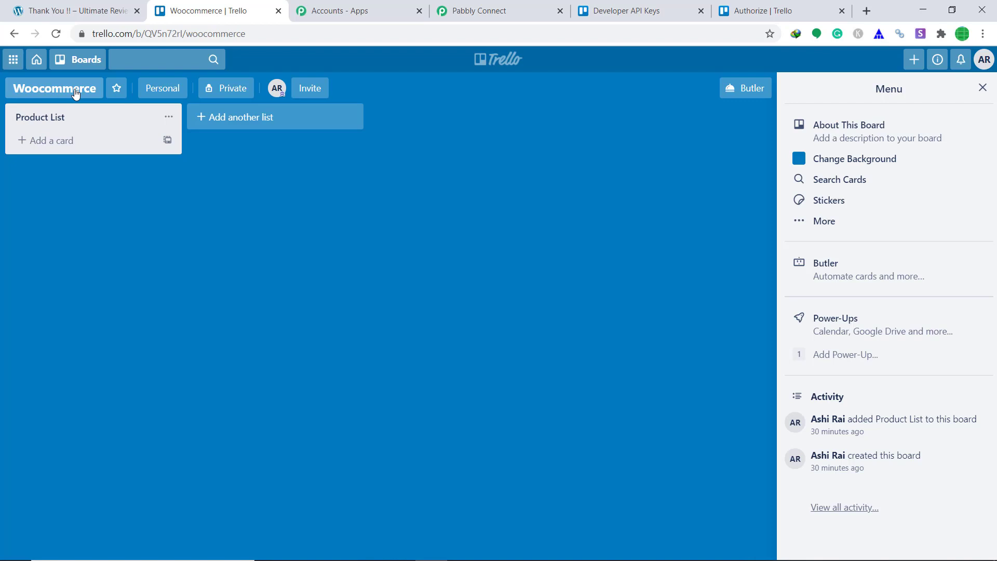
{"action": "left_click", "coordinate": [481, 10]}
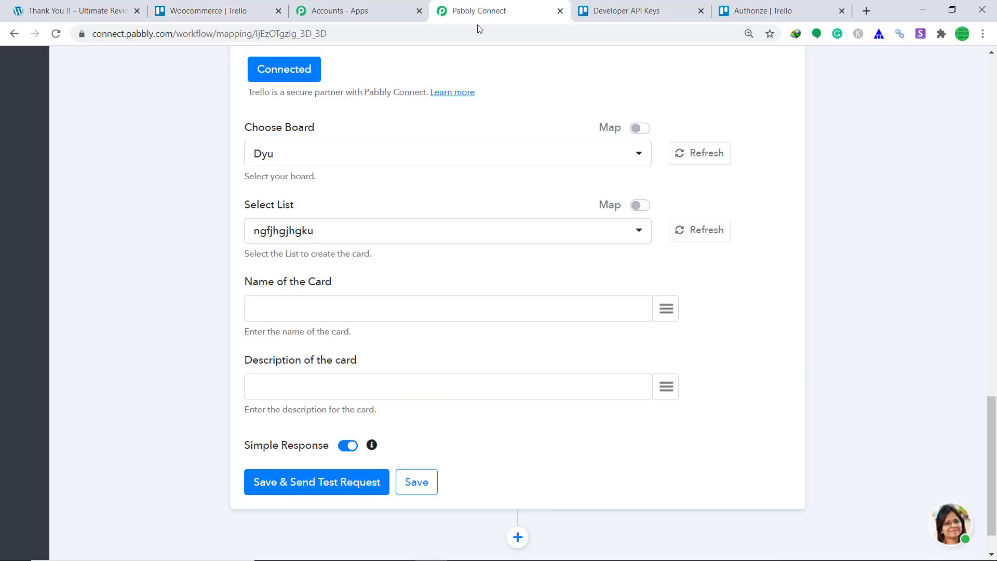
{"action": "left_click", "coordinate": [273, 159]}
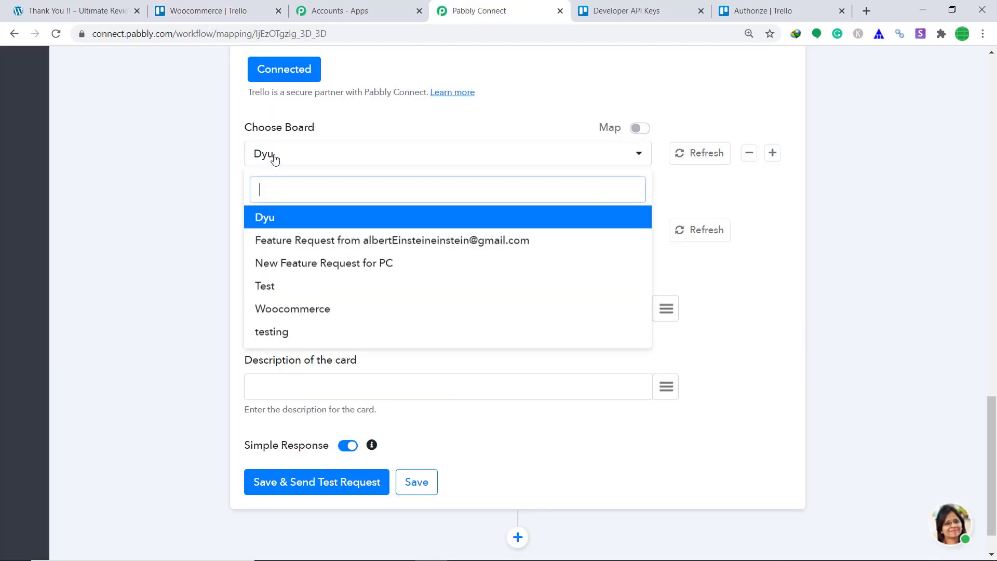
{"action": "left_click", "coordinate": [309, 315]}
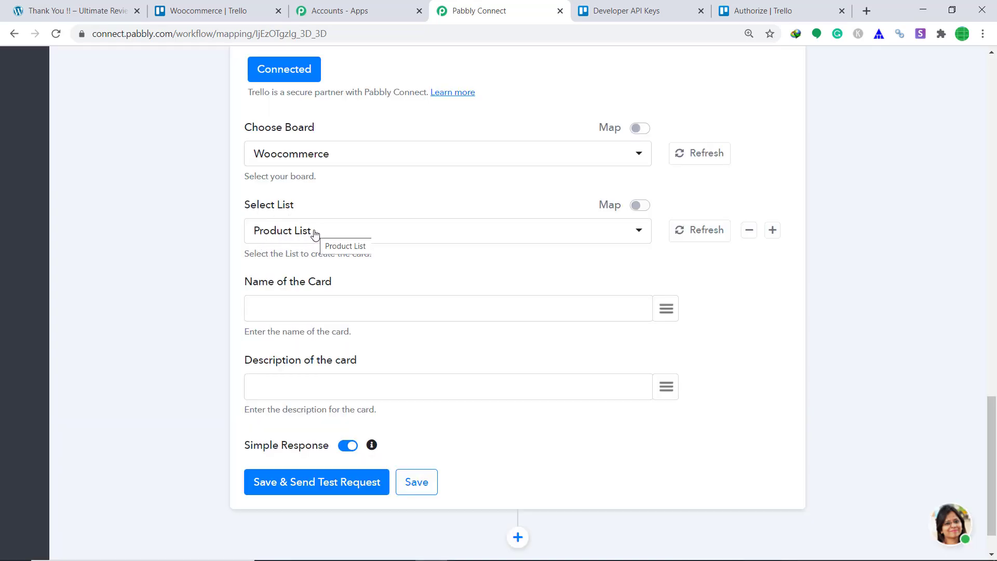
{"action": "left_click", "coordinate": [213, 10]}
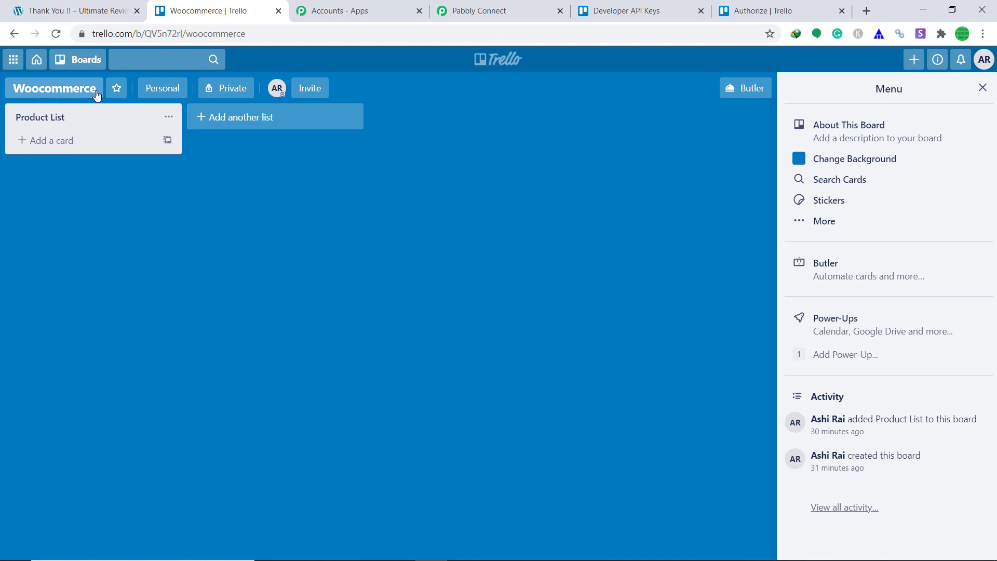
{"action": "left_click", "coordinate": [483, 11]}
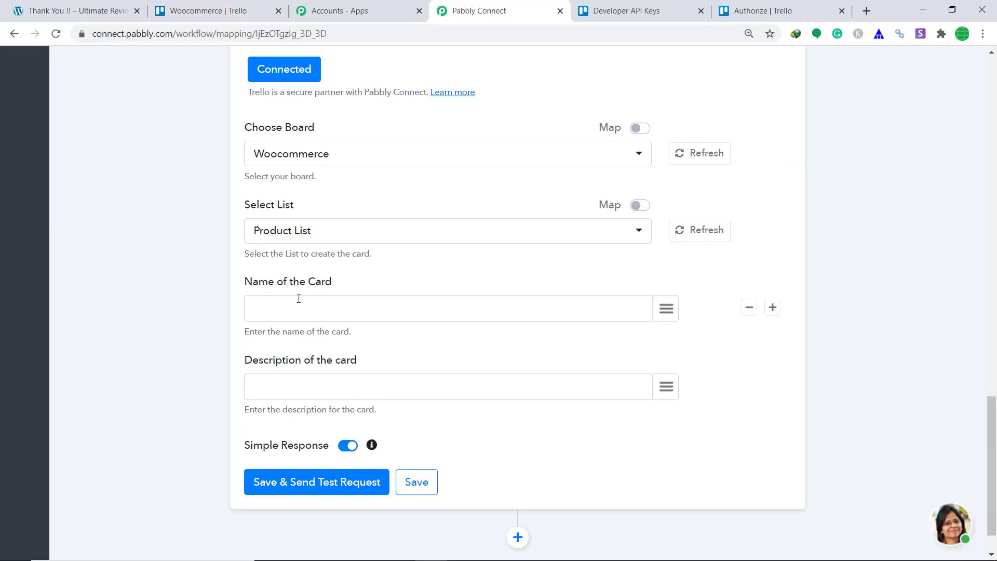
- Map the card name to the order's billing first_name field
{"action": "left_click", "coordinate": [666, 311]}
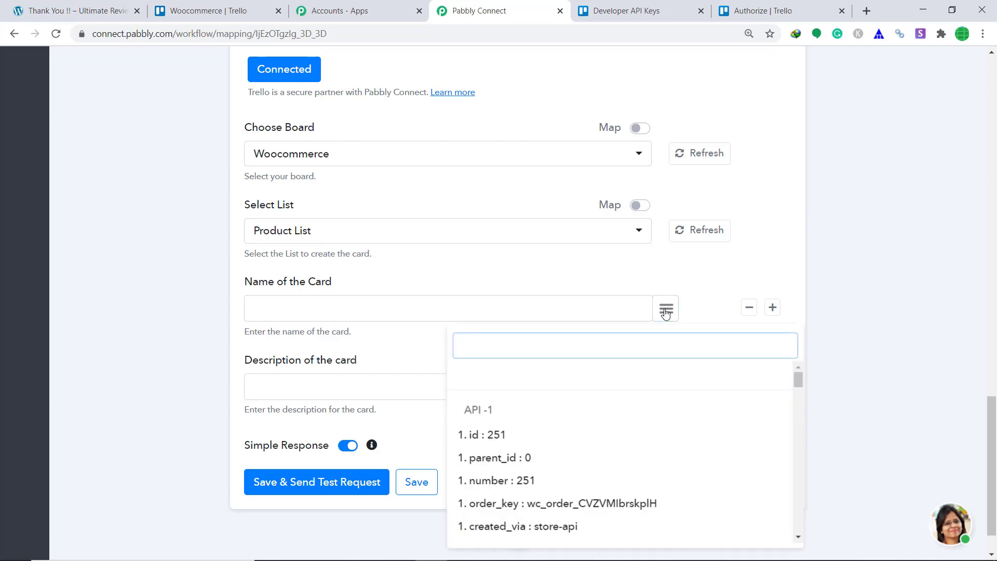
{"action": "type", "text": "nam"}
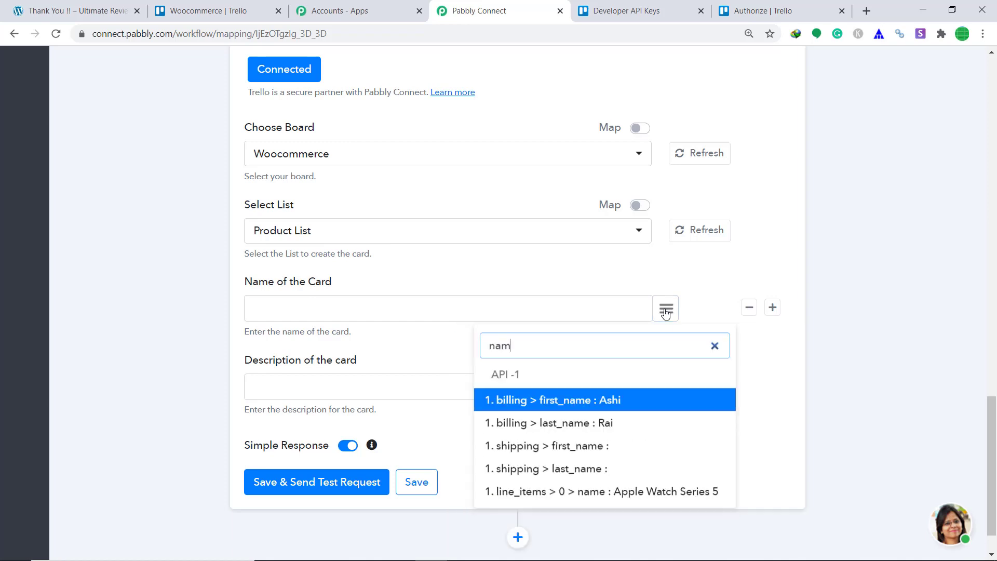
{"action": "left_click", "coordinate": [634, 407]}
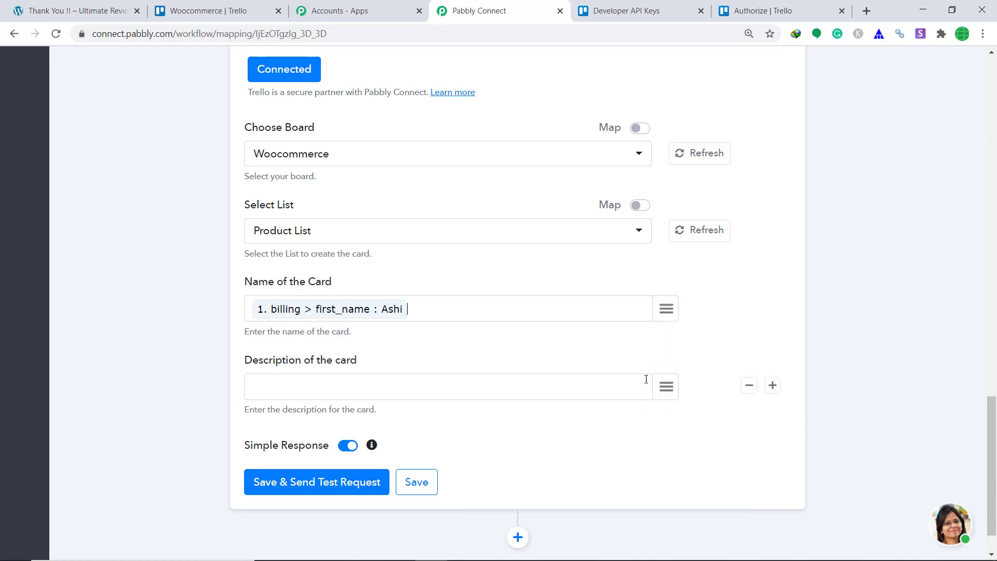
- Start the card description with the text 'This person called as'
{"action": "scroll", "coordinate": [520, 286], "scroll_direction": "down", "scroll_amount": 1}
{"action": "left_click", "coordinate": [416, 334]}
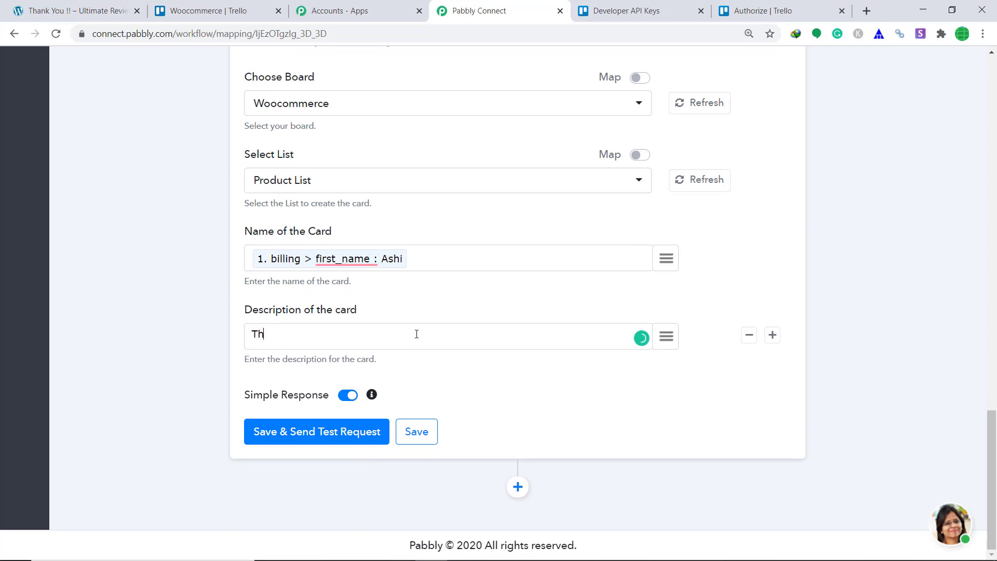
{"action": "type", "text": "This person called as"}
- Insert billing first_name and last_name into the description, followed by 'and he lives in'
{"action": "left_click", "coordinate": [666, 337]}
{"action": "type", "text": "na"}
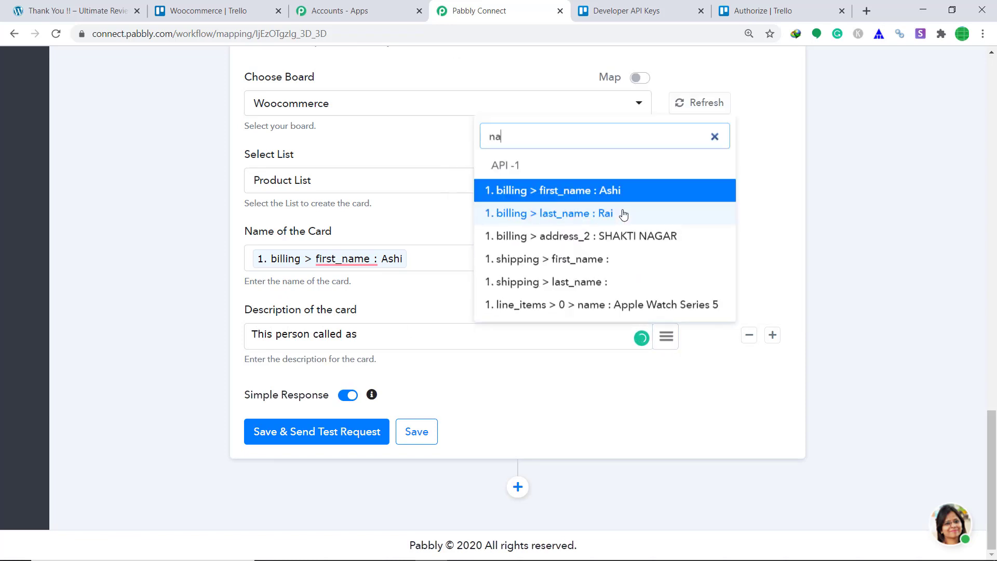
{"action": "left_click", "coordinate": [597, 196]}
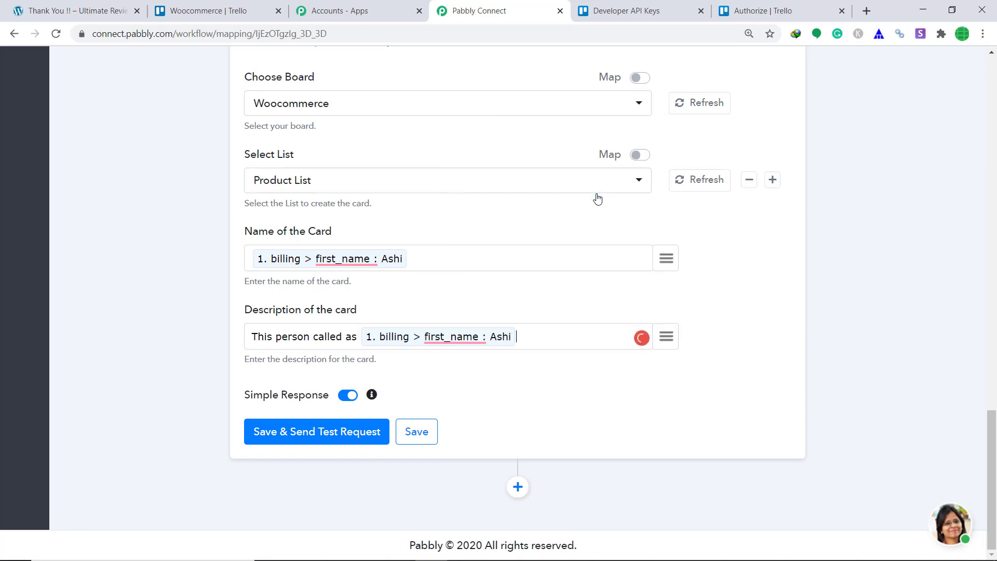
{"action": "type", "text": "last name"}
{"action": "left_click", "coordinate": [672, 340]}
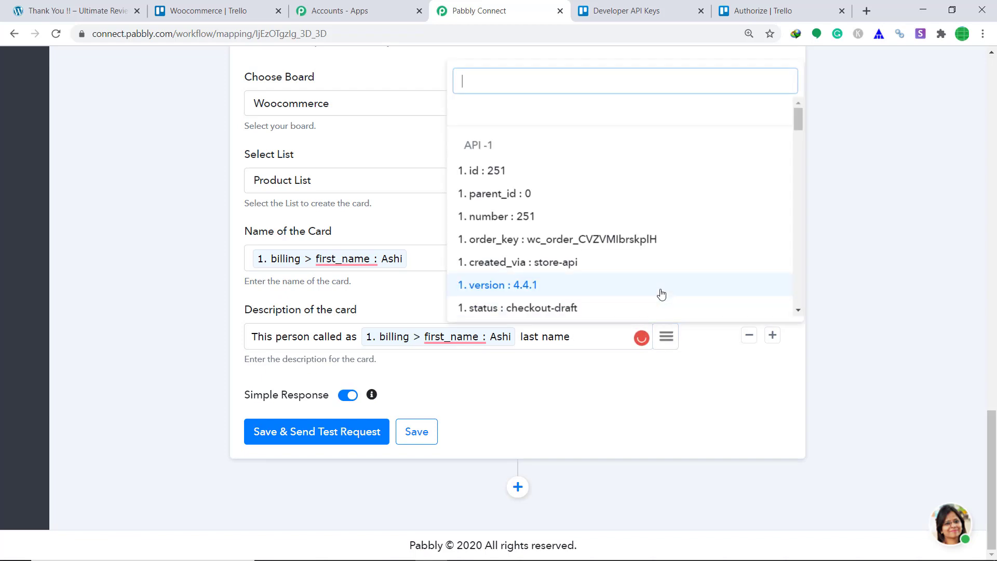
{"action": "type", "text": "last"}
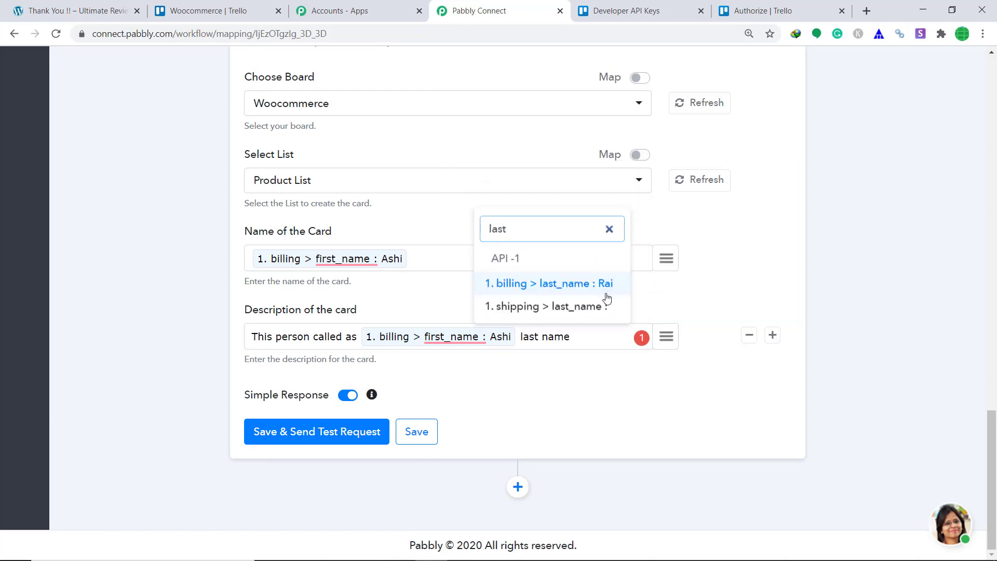
{"action": "left_click", "coordinate": [608, 283]}
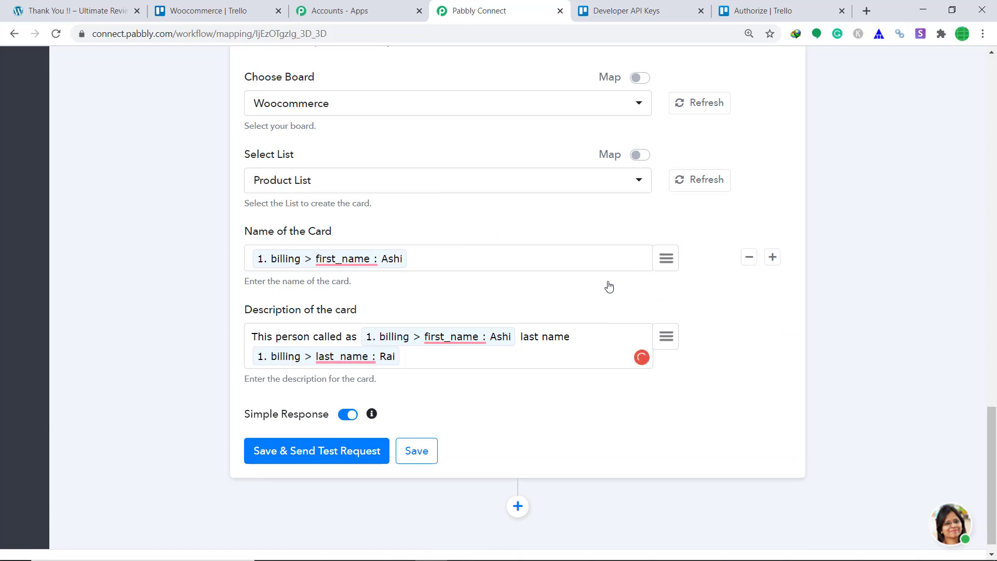
{"action": "type", "text": "and he lives in"}
- Append billing address_1, address_2, city and country fields to the description
{"action": "left_click", "coordinate": [667, 336]}
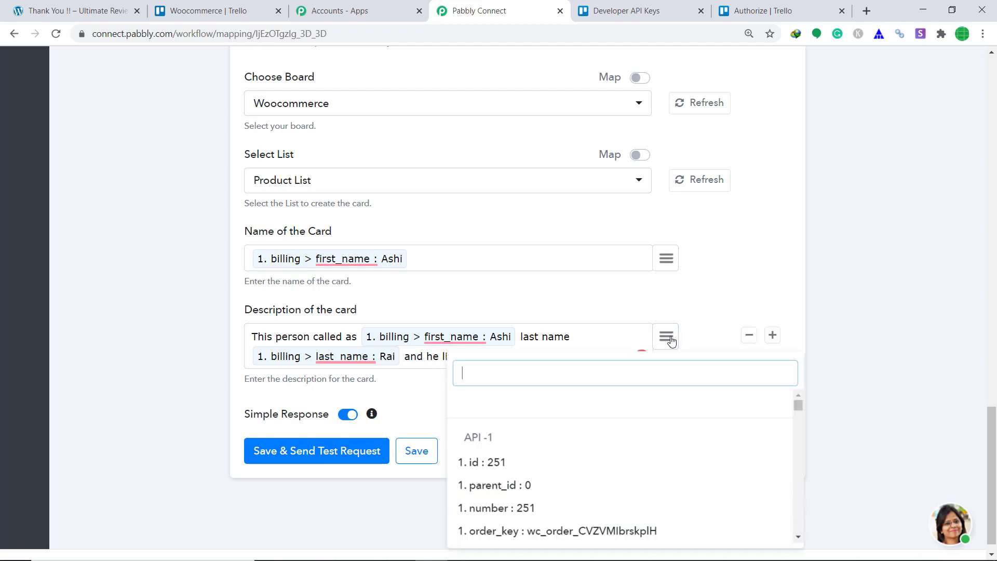
{"action": "type", "text": "bill"}
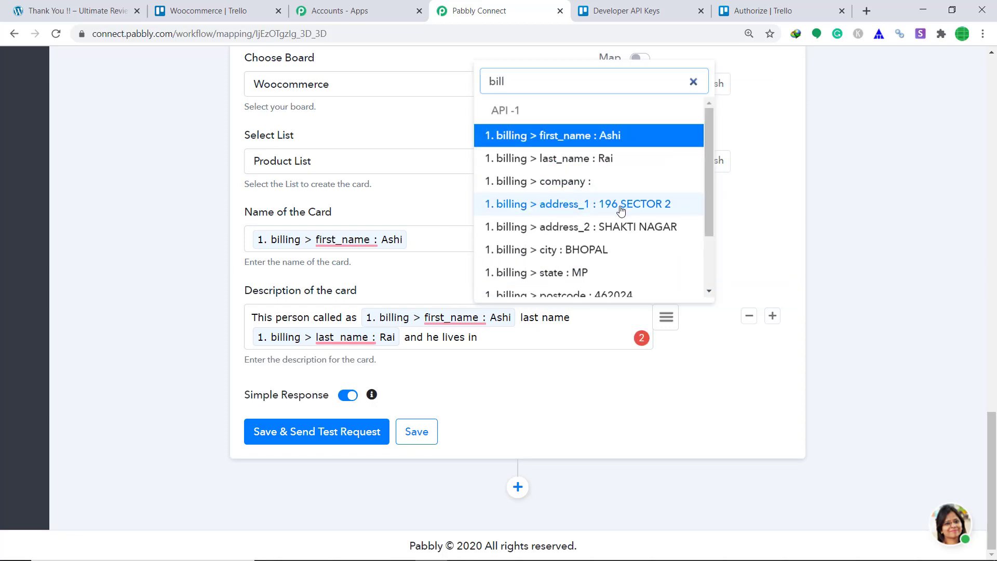
{"action": "left_click", "coordinate": [622, 207]}
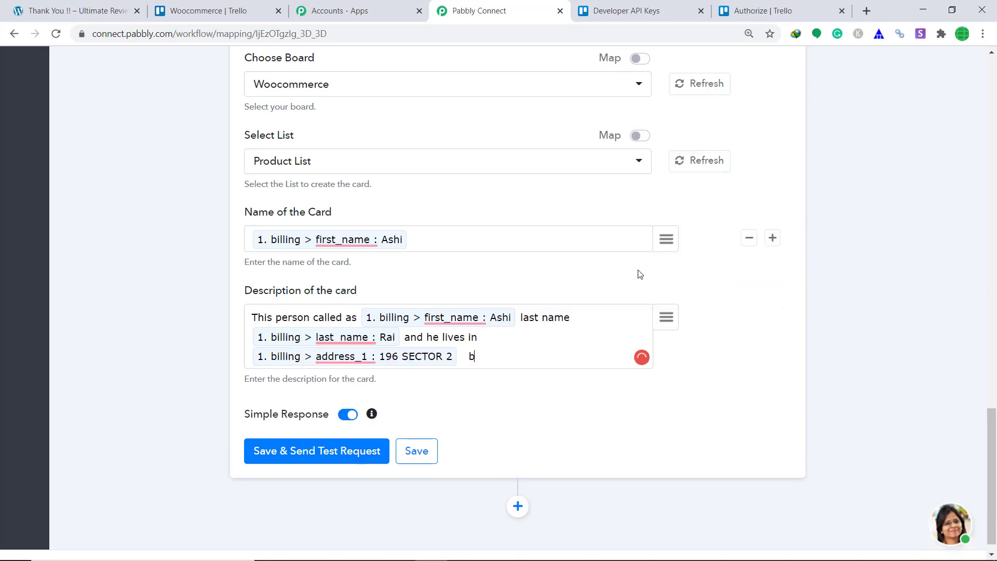
{"action": "left_click", "coordinate": [664, 319]}
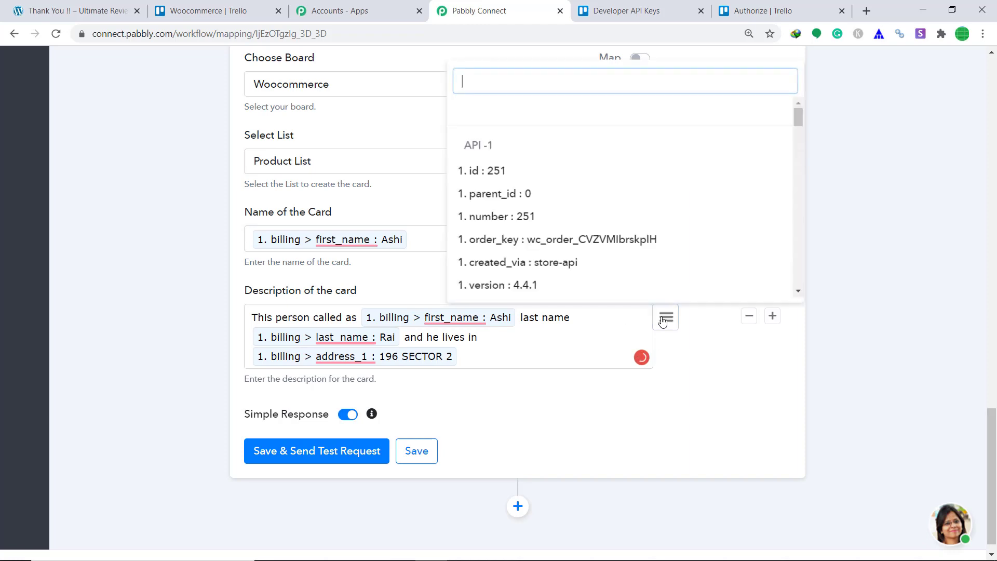
{"action": "type", "text": "bill"}
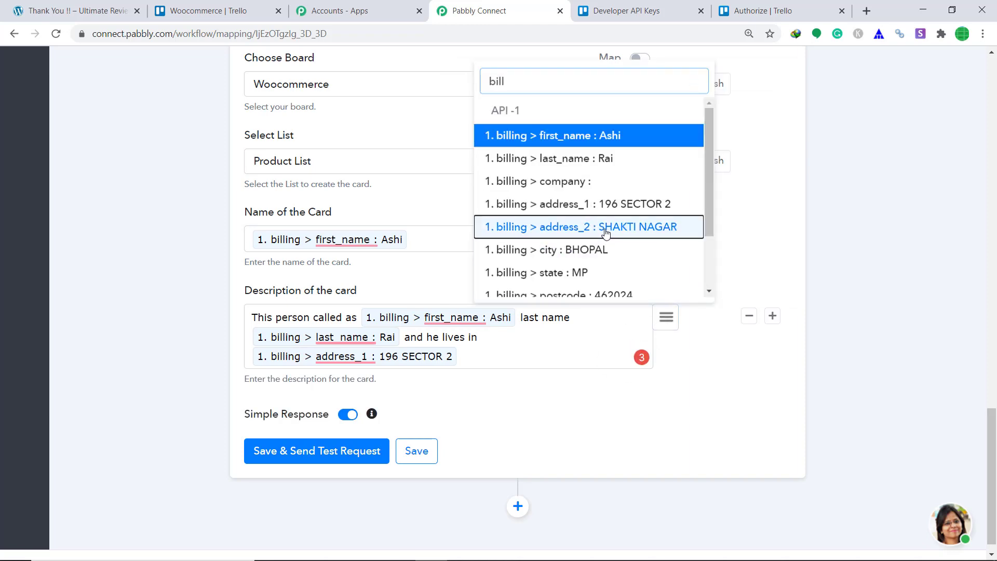
{"action": "left_click", "coordinate": [605, 227]}
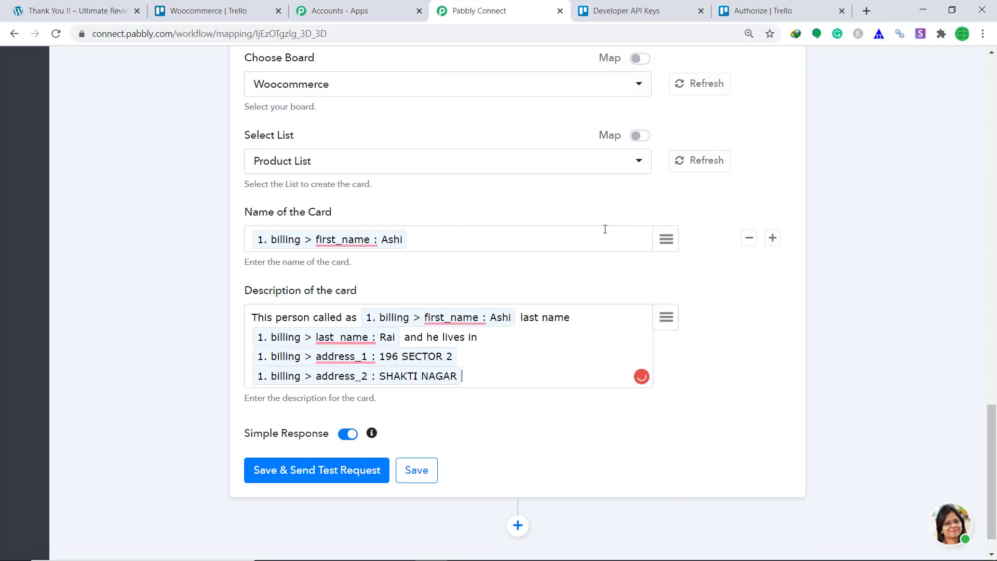
{"action": "left_click", "coordinate": [668, 313]}
{"action": "type", "text": "cit"}
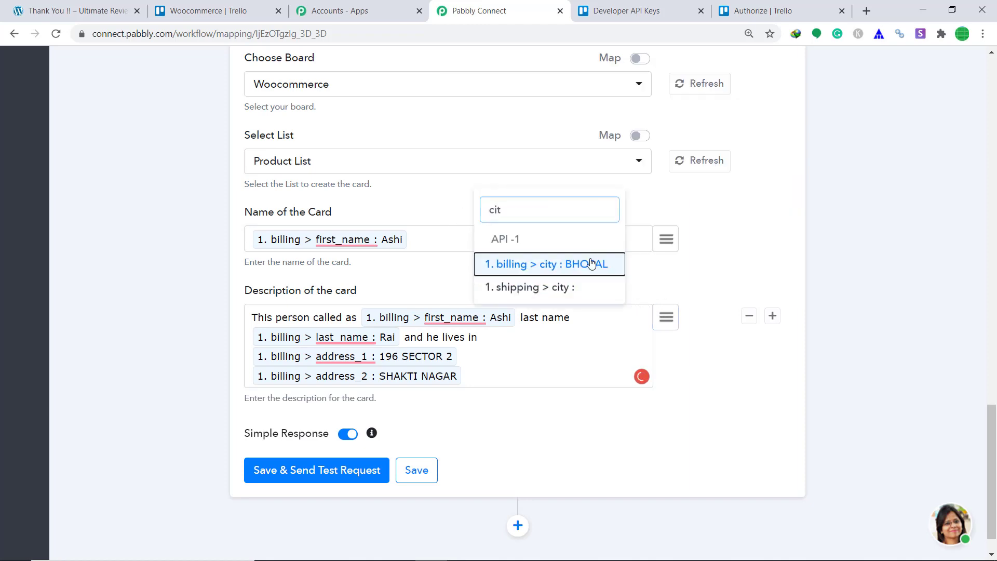
{"action": "left_click", "coordinate": [592, 264]}
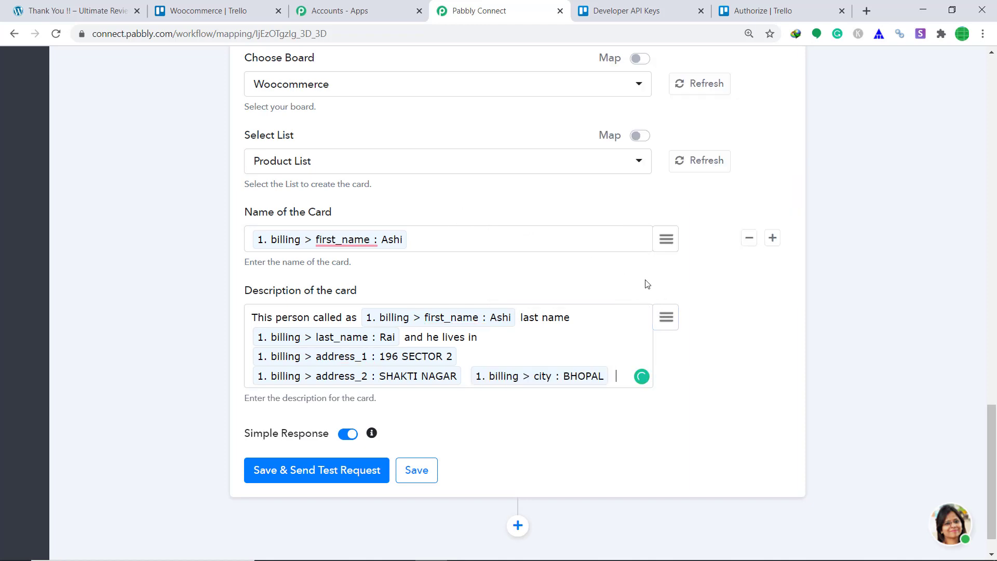
{"action": "type", "text": "and"}
{"action": "left_click", "coordinate": [669, 319]}
{"action": "type", "text": "co"}
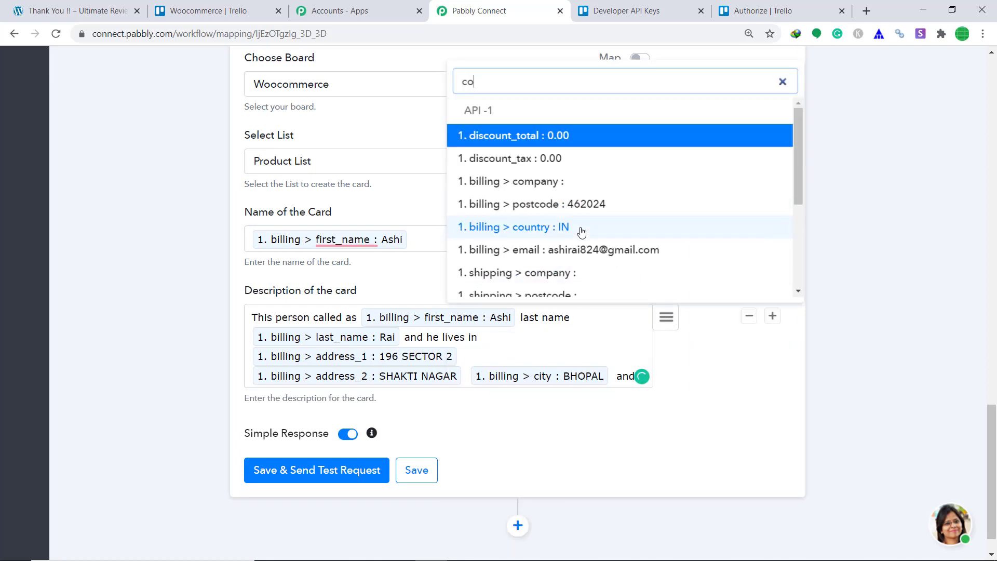
{"action": "left_click", "coordinate": [580, 227]}
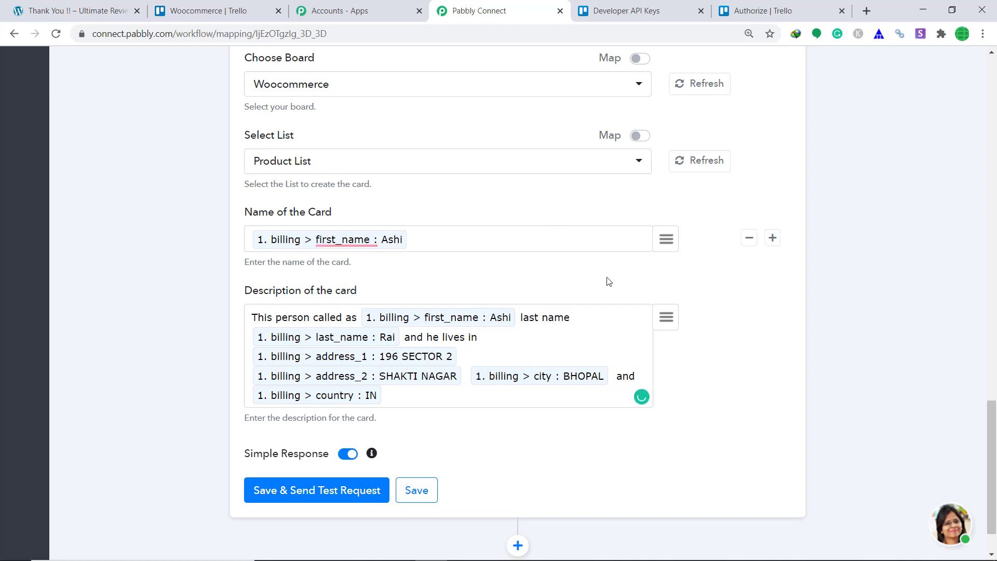
{"action": "scroll", "coordinate": [605, 281], "scroll_direction": "down", "scroll_amount": 2}
- Save and send a test request, review the response, then view the Woocommerce Trello board
{"action": "left_click", "coordinate": [300, 435]}
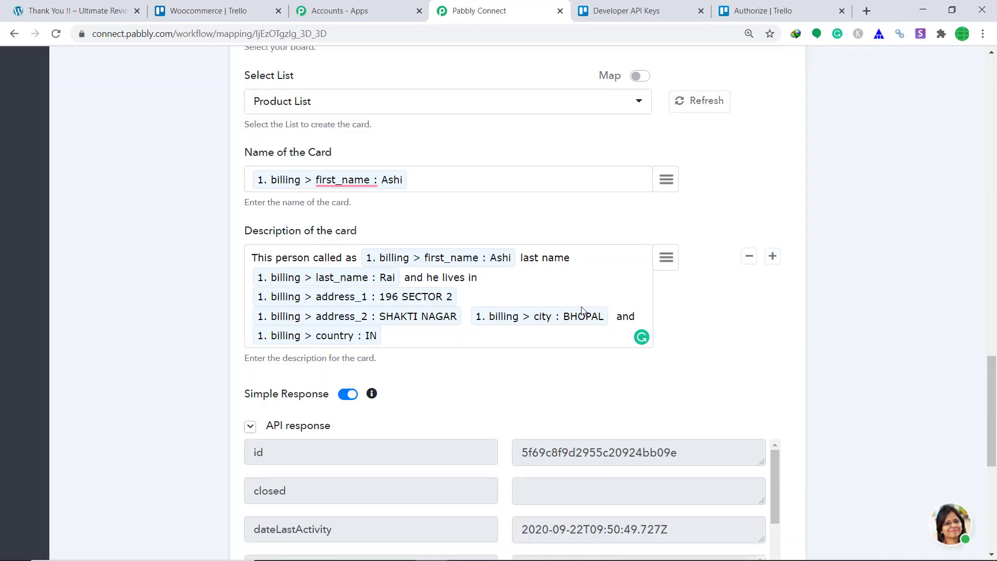
{"action": "scroll", "coordinate": [267, 218], "scroll_direction": "down", "scroll_amount": 5}
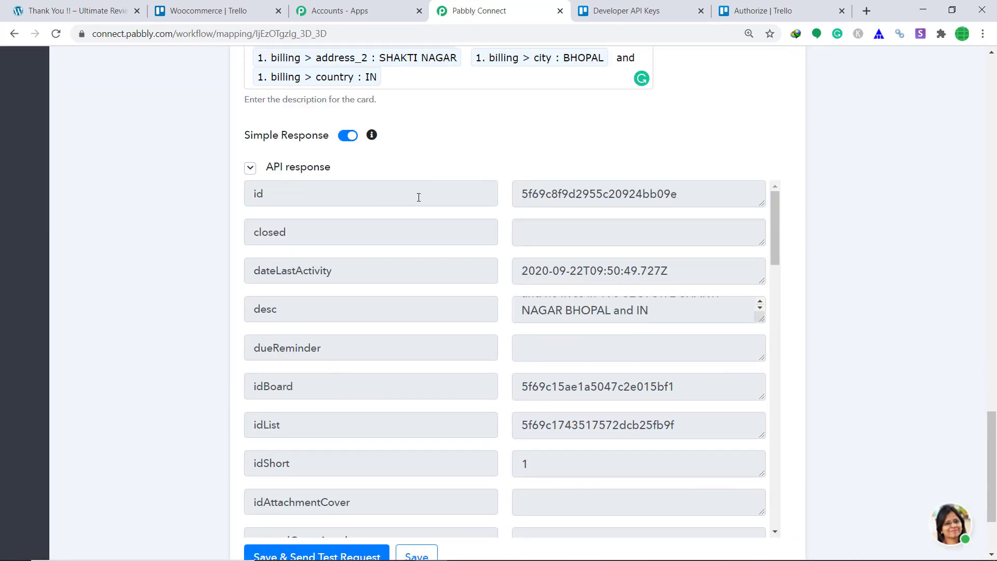
{"action": "scroll", "coordinate": [483, 281], "scroll_direction": "up", "scroll_amount": 4}
{"action": "scroll", "coordinate": [481, 290], "scroll_direction": "down", "scroll_amount": 3}
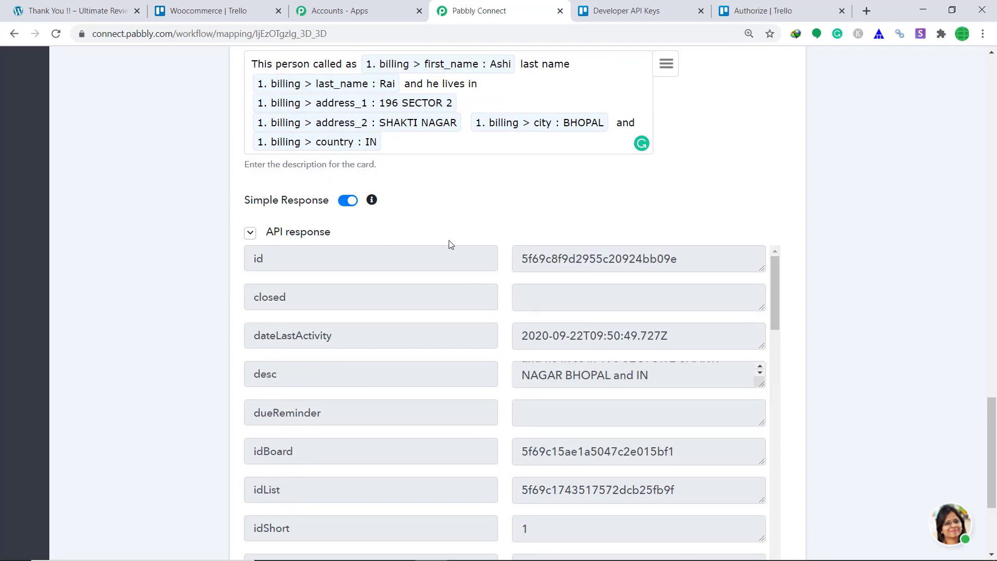
{"action": "left_click", "coordinate": [248, 8]}
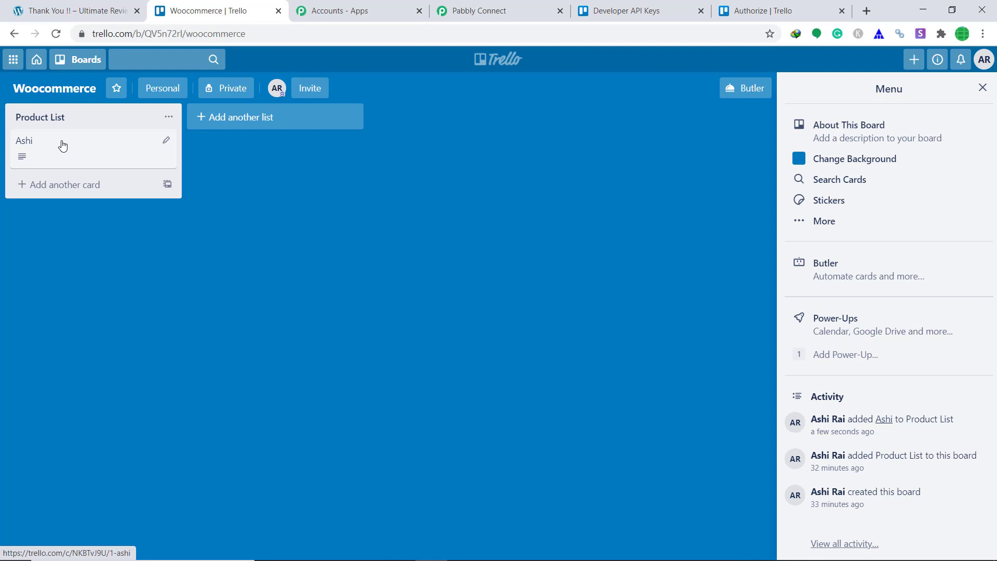
- Open the new Product List card to read its billing name and address description
{"action": "left_click", "coordinate": [62, 145]}
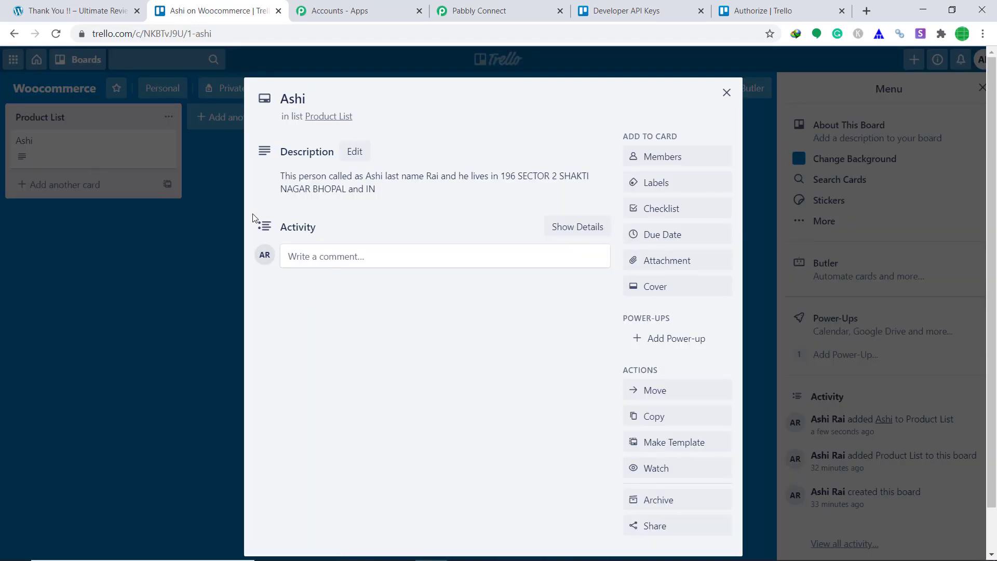
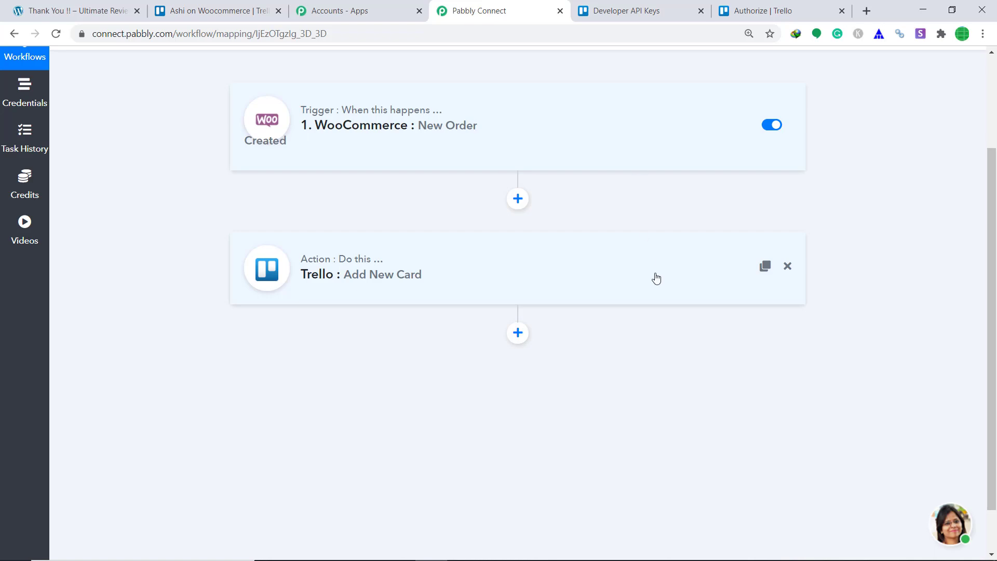
- With the WooCommerce-to-Trello workflow saved, return to the WordPress store tab
{"action": "left_click", "coordinate": [39, 7]}
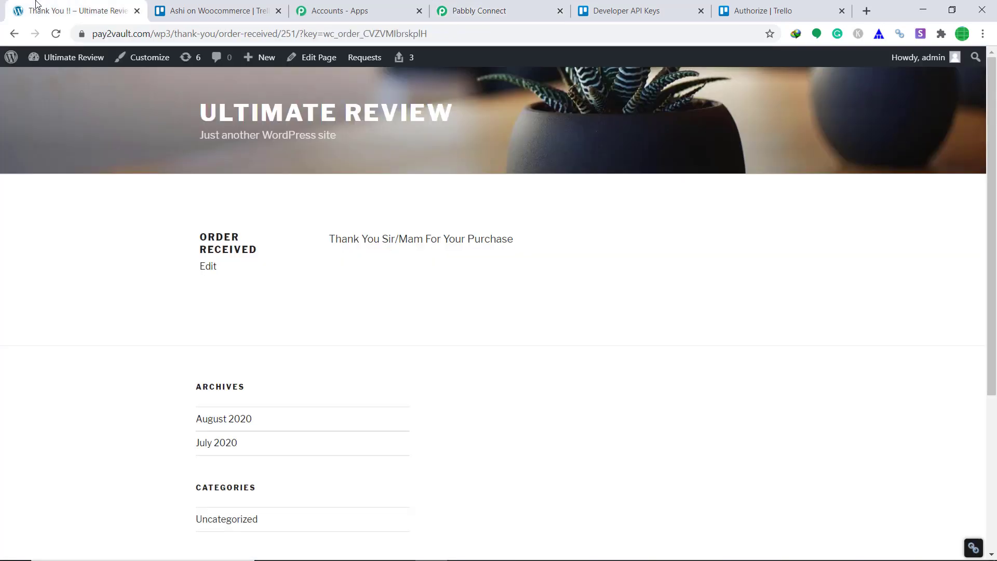
- From the dashboard's All Products list, view the Swiss Watch ($15.00) product page
{"action": "mouse_move", "coordinate": [72, 62]}
{"action": "left_click", "coordinate": [55, 83]}
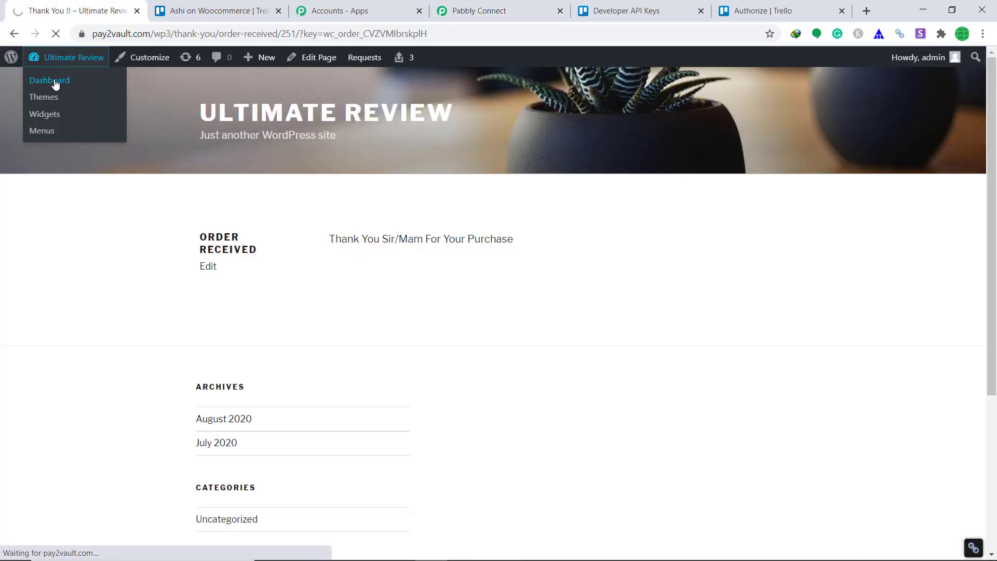
{"action": "scroll", "coordinate": [73, 280], "scroll_direction": "down", "scroll_amount": 1}
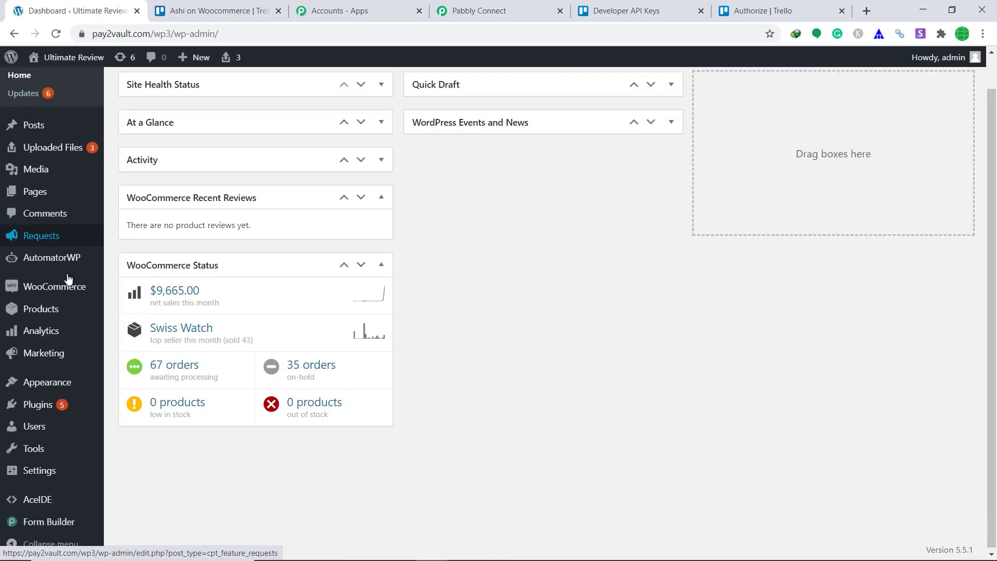
{"action": "mouse_move", "coordinate": [49, 378]}
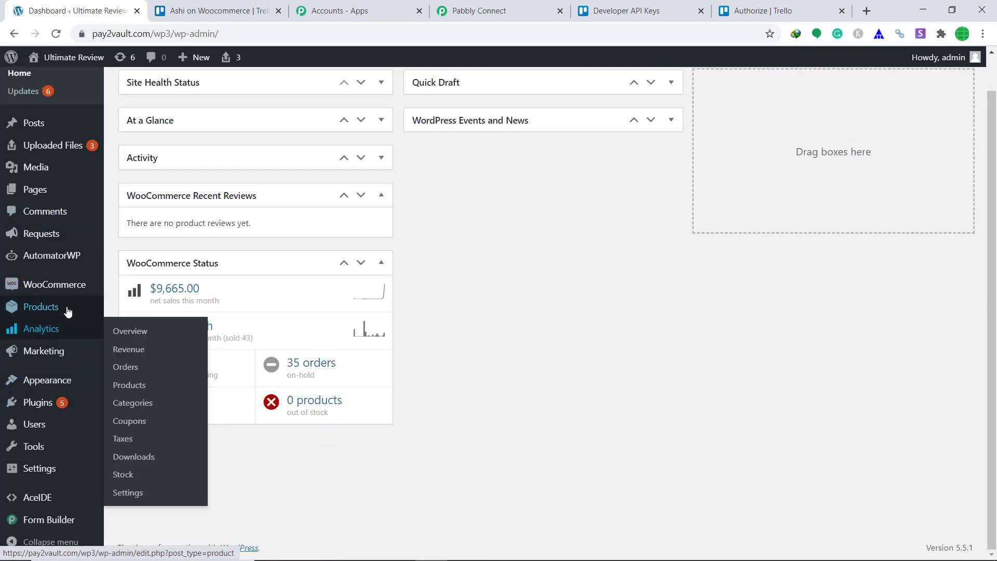
{"action": "mouse_move", "coordinate": [68, 307]}
{"action": "left_click", "coordinate": [131, 308]}
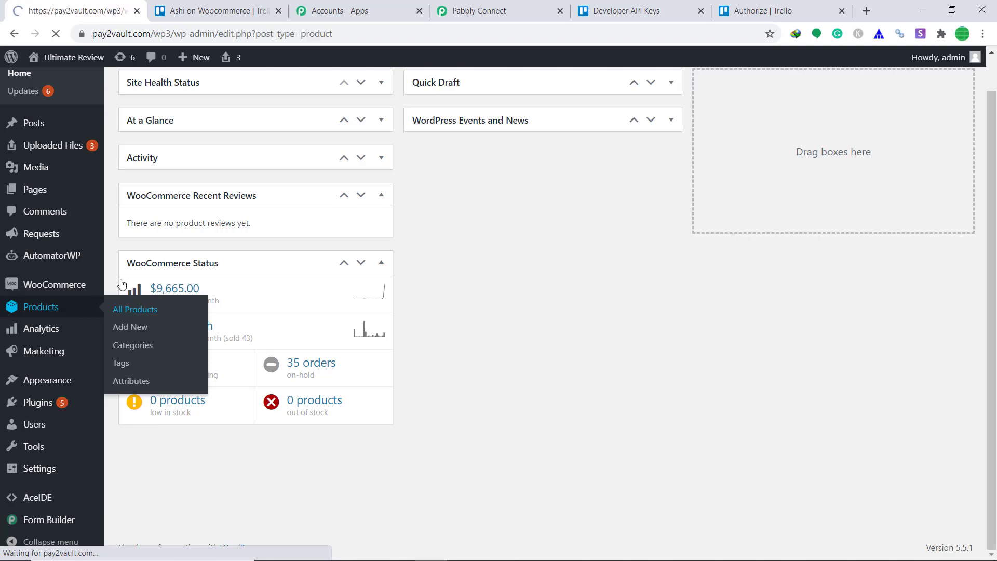
{"action": "scroll", "coordinate": [358, 218], "scroll_direction": "down", "scroll_amount": 5}
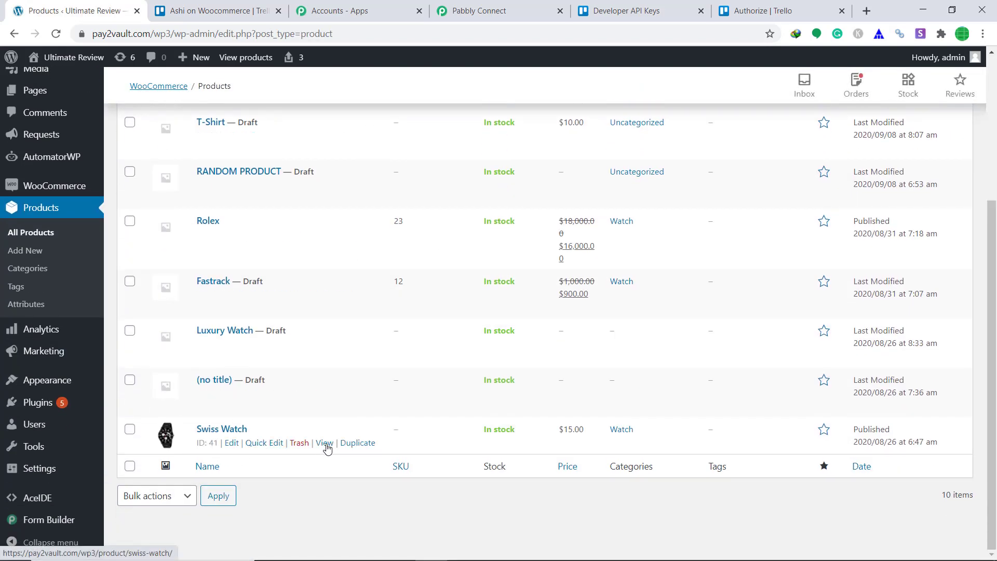
{"action": "left_click", "coordinate": [326, 444]}
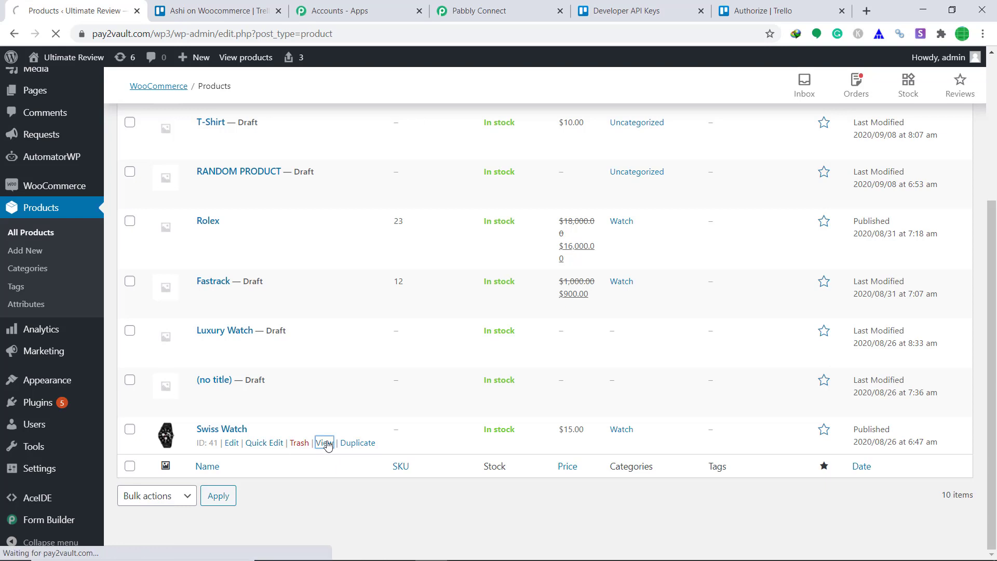
{"action": "scroll", "coordinate": [301, 255], "scroll_direction": "down", "scroll_amount": 1}
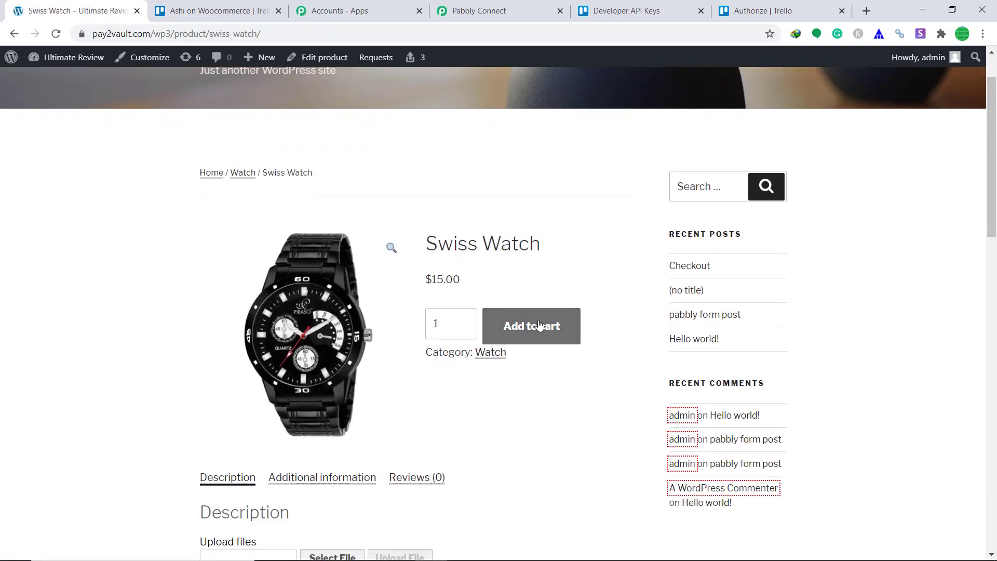
- Add the Swiss Watch to the cart and autofill checkout with another saved customer's details
{"action": "left_click", "coordinate": [540, 320]}
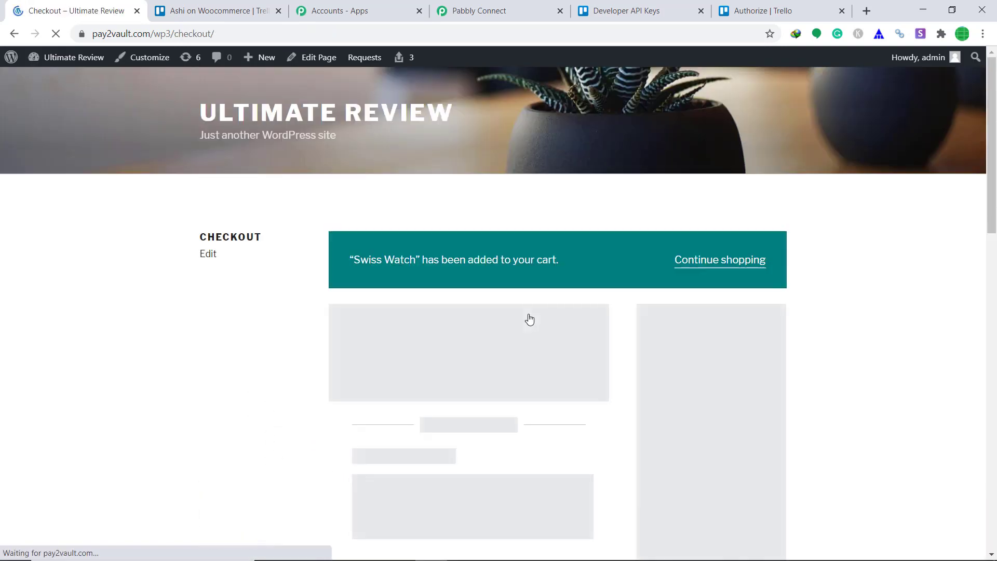
{"action": "left_click_drag", "start_coordinate": [479, 385], "coordinate": [110, 382]}
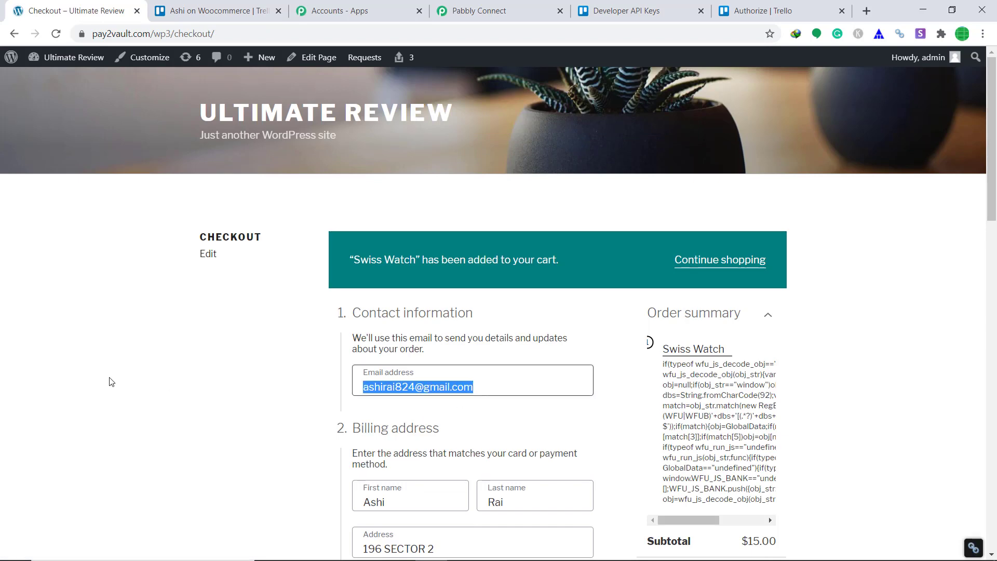
{"action": "key", "text": "BackSpace"}
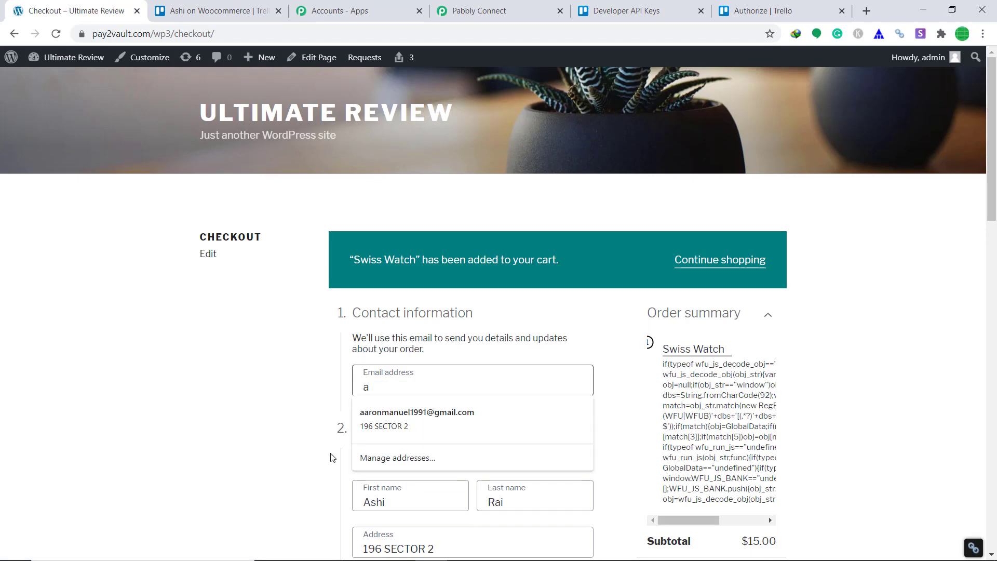
{"action": "left_click", "coordinate": [401, 418]}
- Place the $15.00 Swiss Watch test order
{"action": "scroll", "coordinate": [387, 402], "scroll_direction": "down", "scroll_amount": 2}
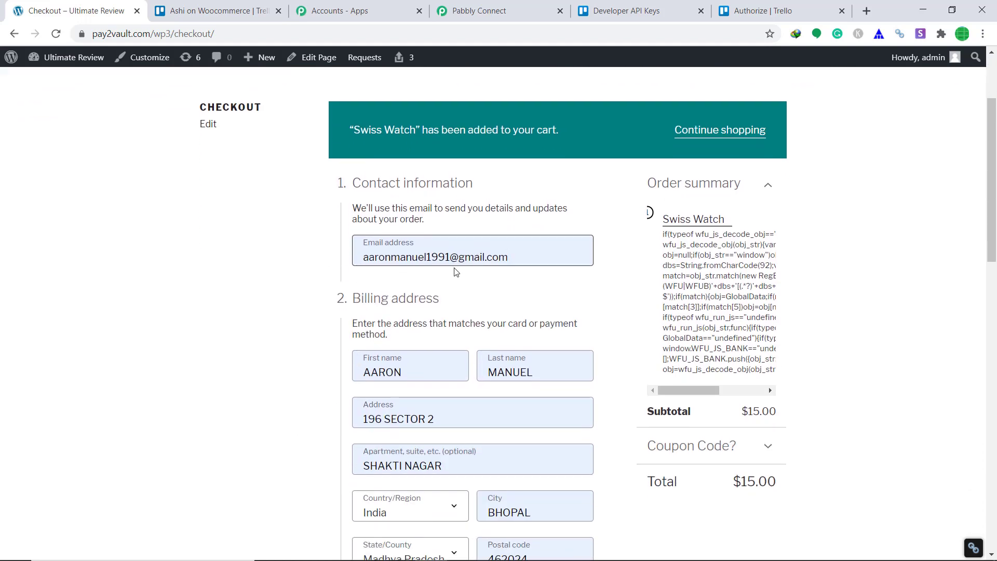
{"action": "scroll", "coordinate": [540, 260], "scroll_direction": "down", "scroll_amount": 2}
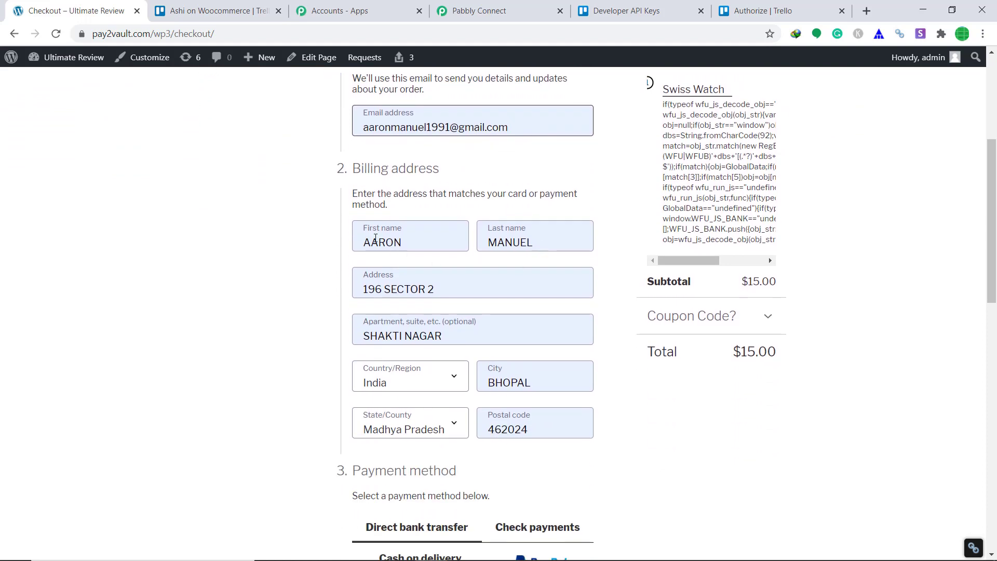
{"action": "scroll", "coordinate": [550, 244], "scroll_direction": "down", "scroll_amount": 8}
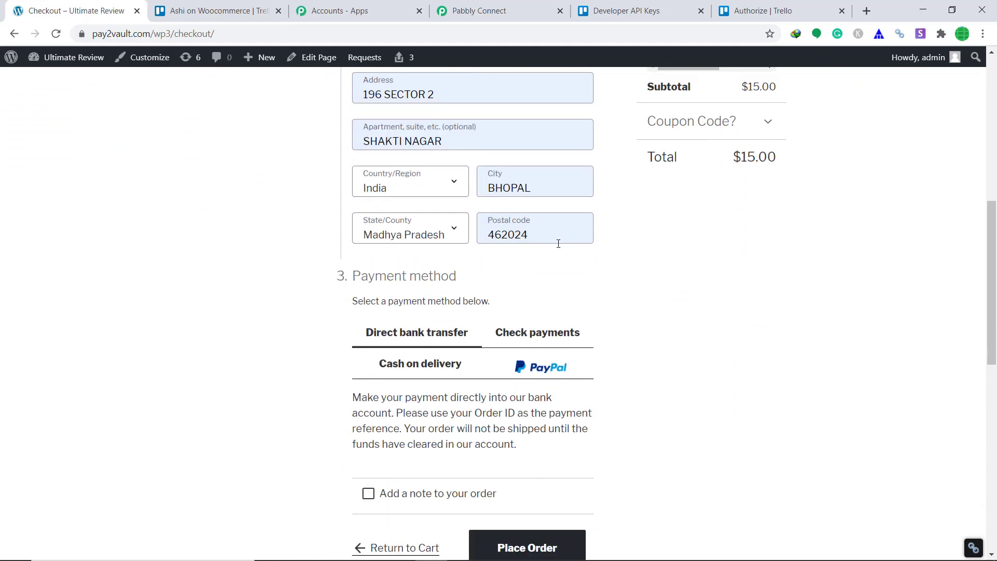
{"action": "scroll", "coordinate": [499, 303], "scroll_direction": "up", "scroll_amount": 6}
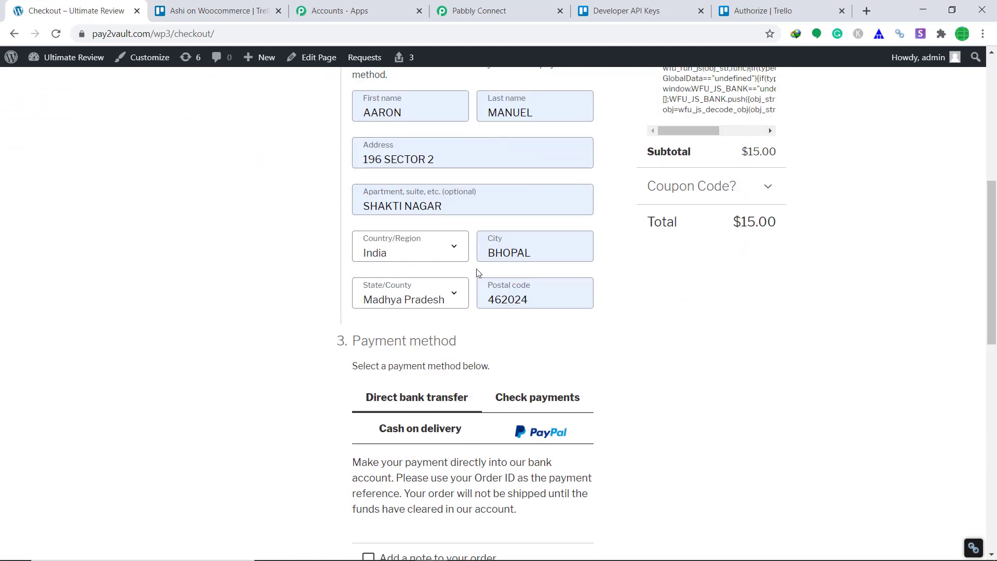
{"action": "scroll", "coordinate": [496, 303], "scroll_direction": "down", "scroll_amount": 6}
{"action": "left_click", "coordinate": [530, 295]}
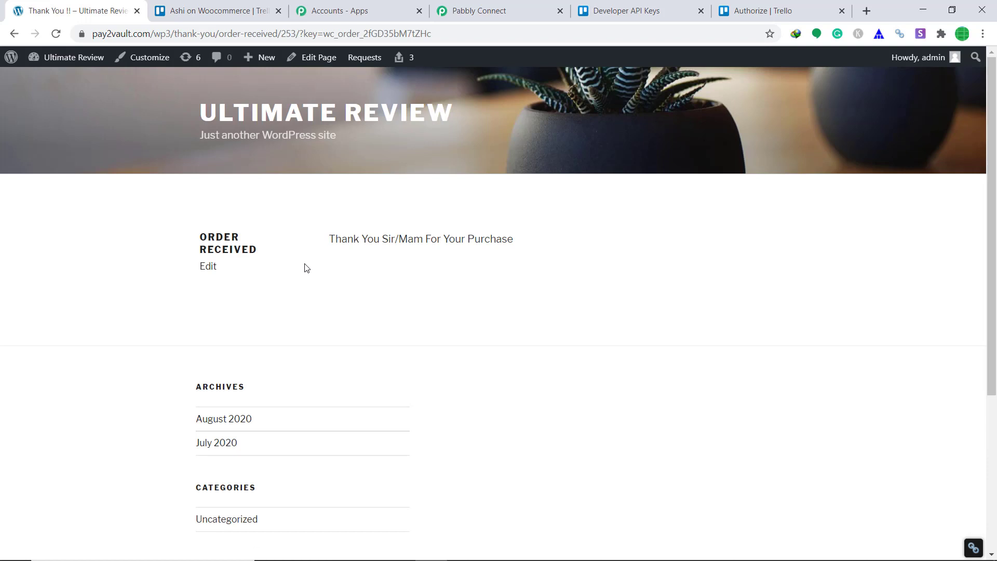
{"action": "left_click", "coordinate": [216, 10]}
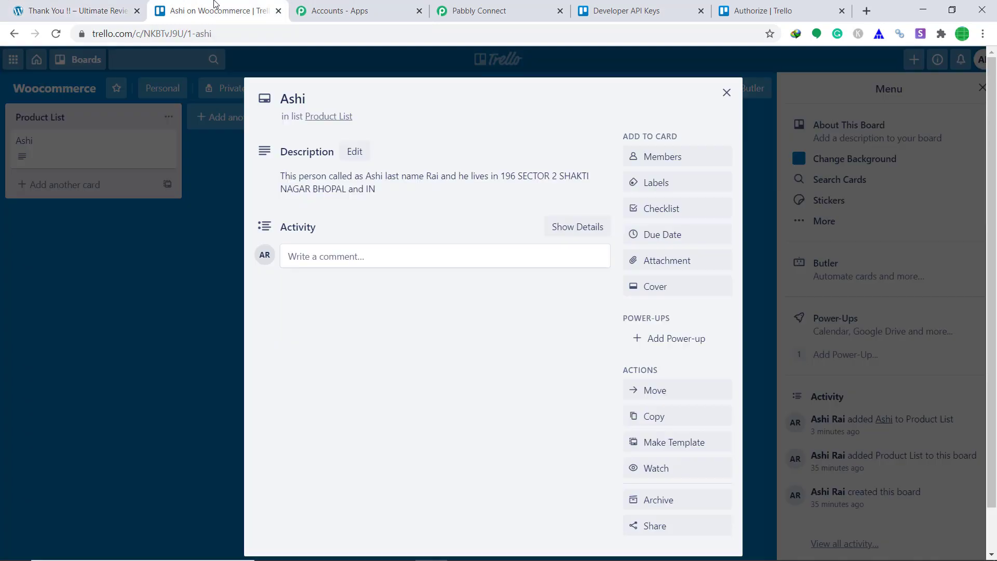
- Close the earlier card and open the new order card in Product List
{"action": "left_click", "coordinate": [727, 93]}
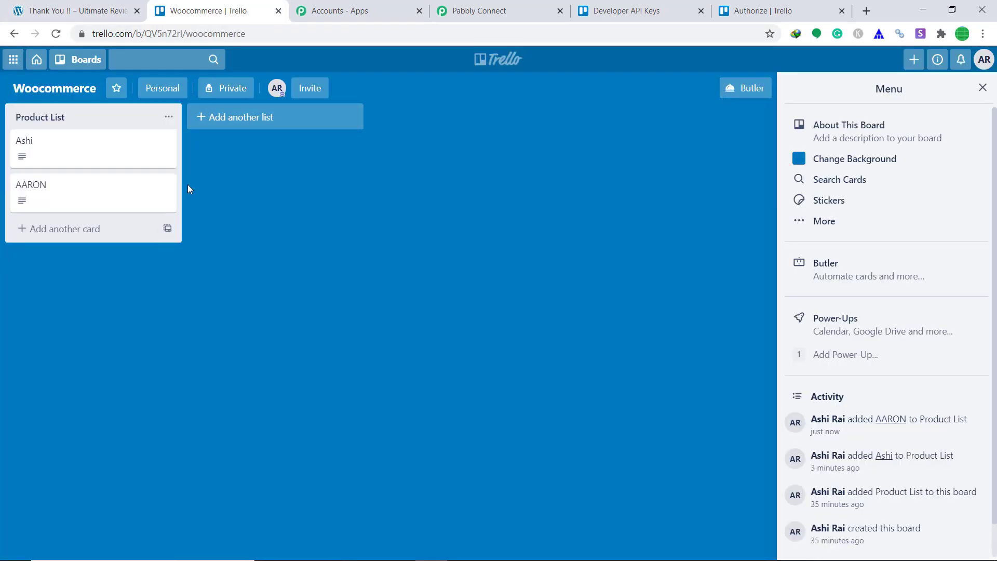
{"action": "left_click", "coordinate": [52, 194]}
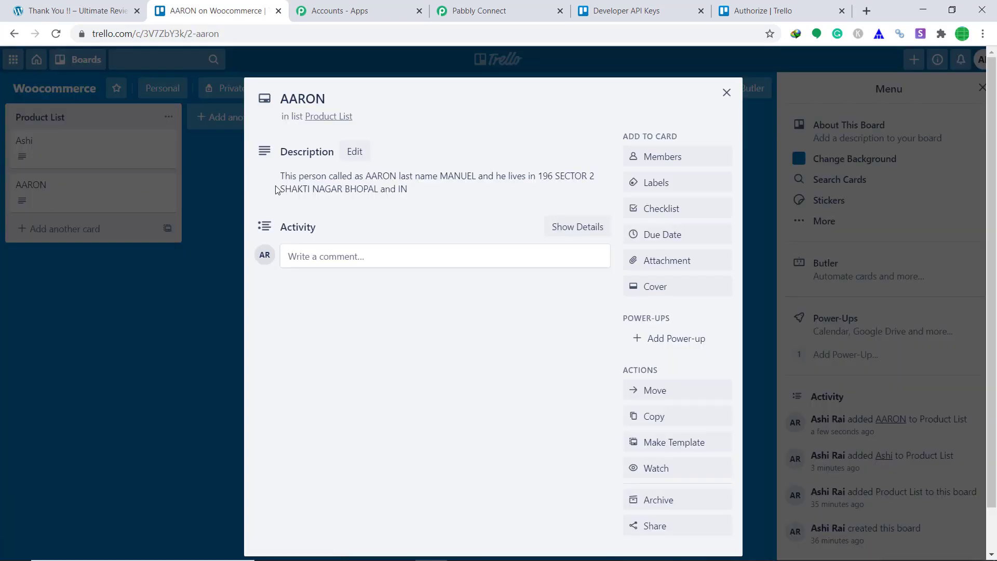